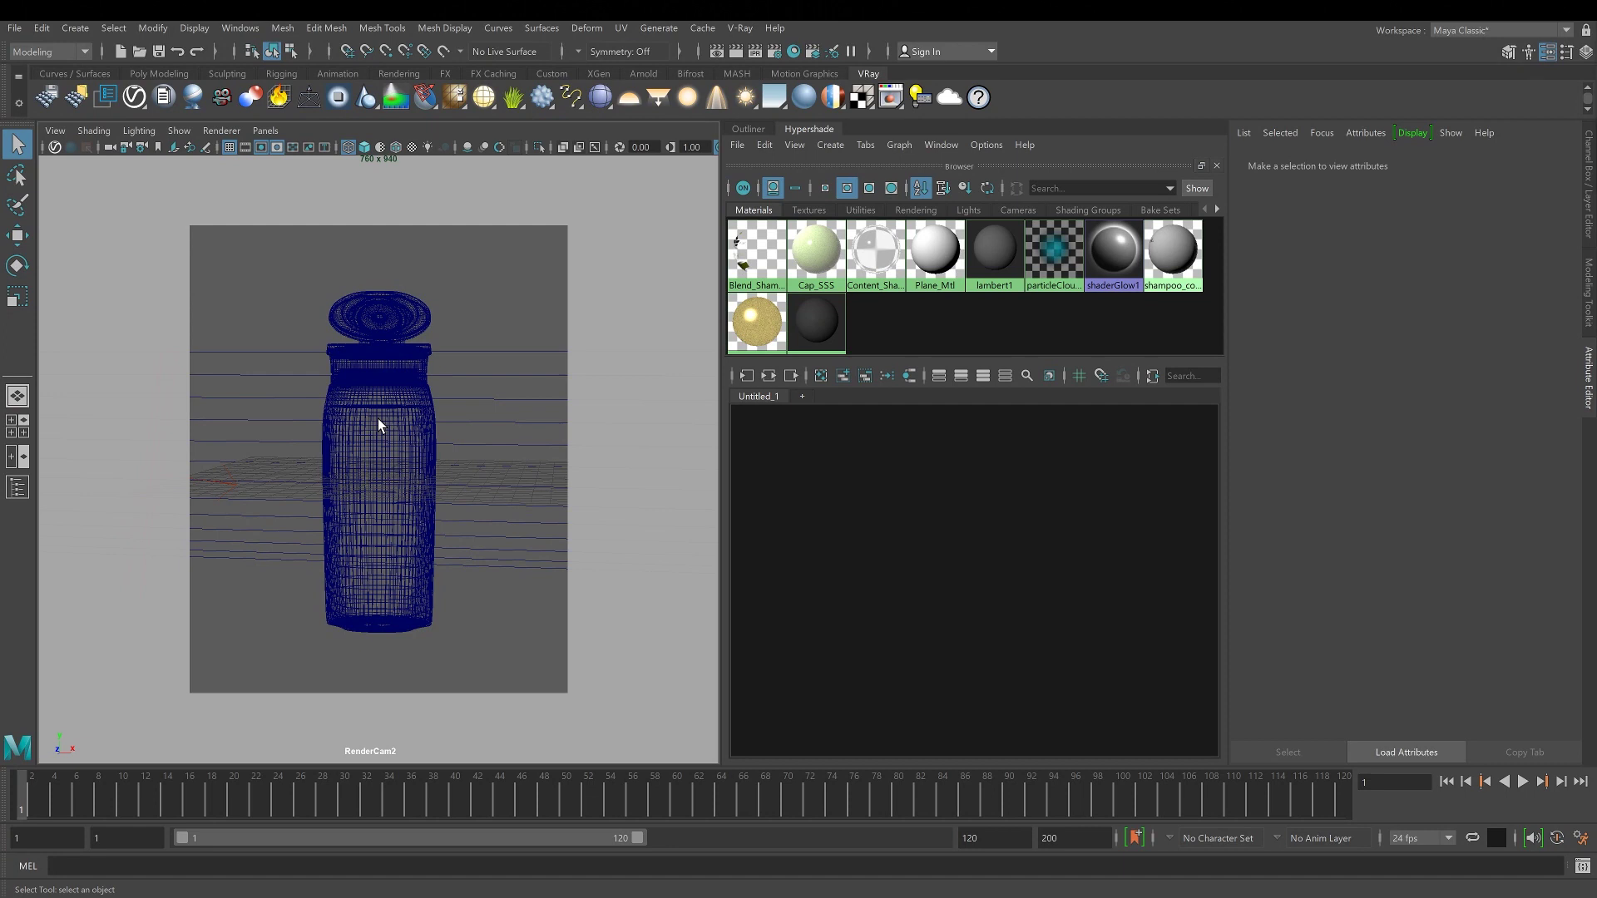
Step: Select the shampoo bottle body mesh in the RenderCam2 viewport
{"action": "left_click", "coordinate": [379, 426]}
Step: Assign a new VRay Fast SSS2 material to the bottle body and rename it TranslucentPlastic
{"action": "right_click", "coordinate": [380, 426]}
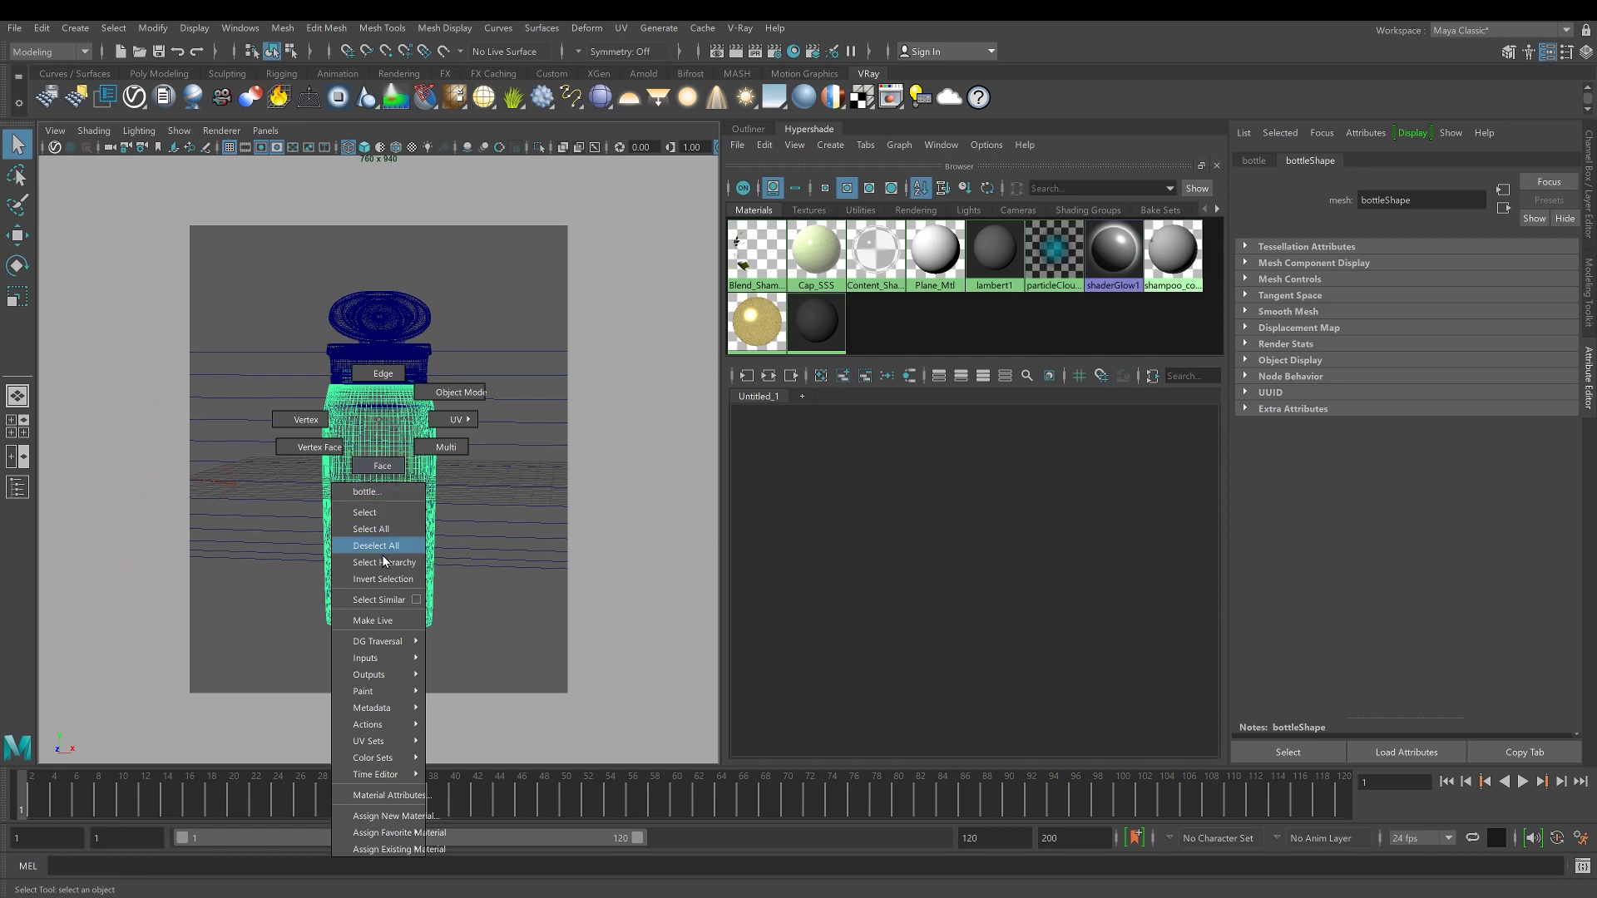
{"action": "left_click", "coordinate": [383, 819]}
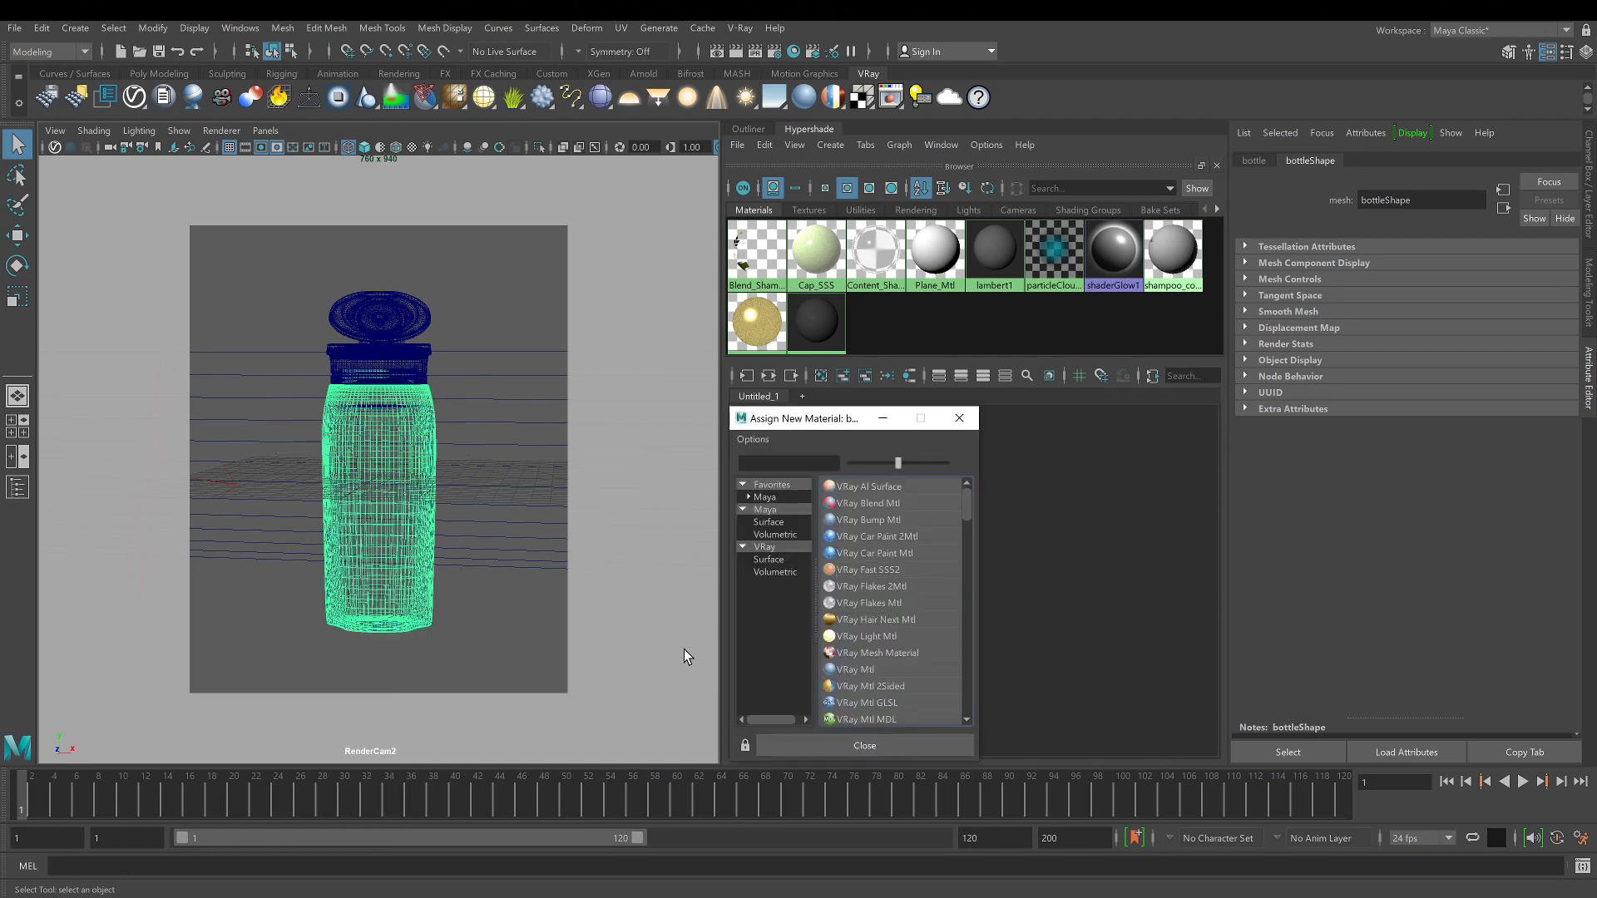
{"action": "left_click", "coordinate": [868, 570]}
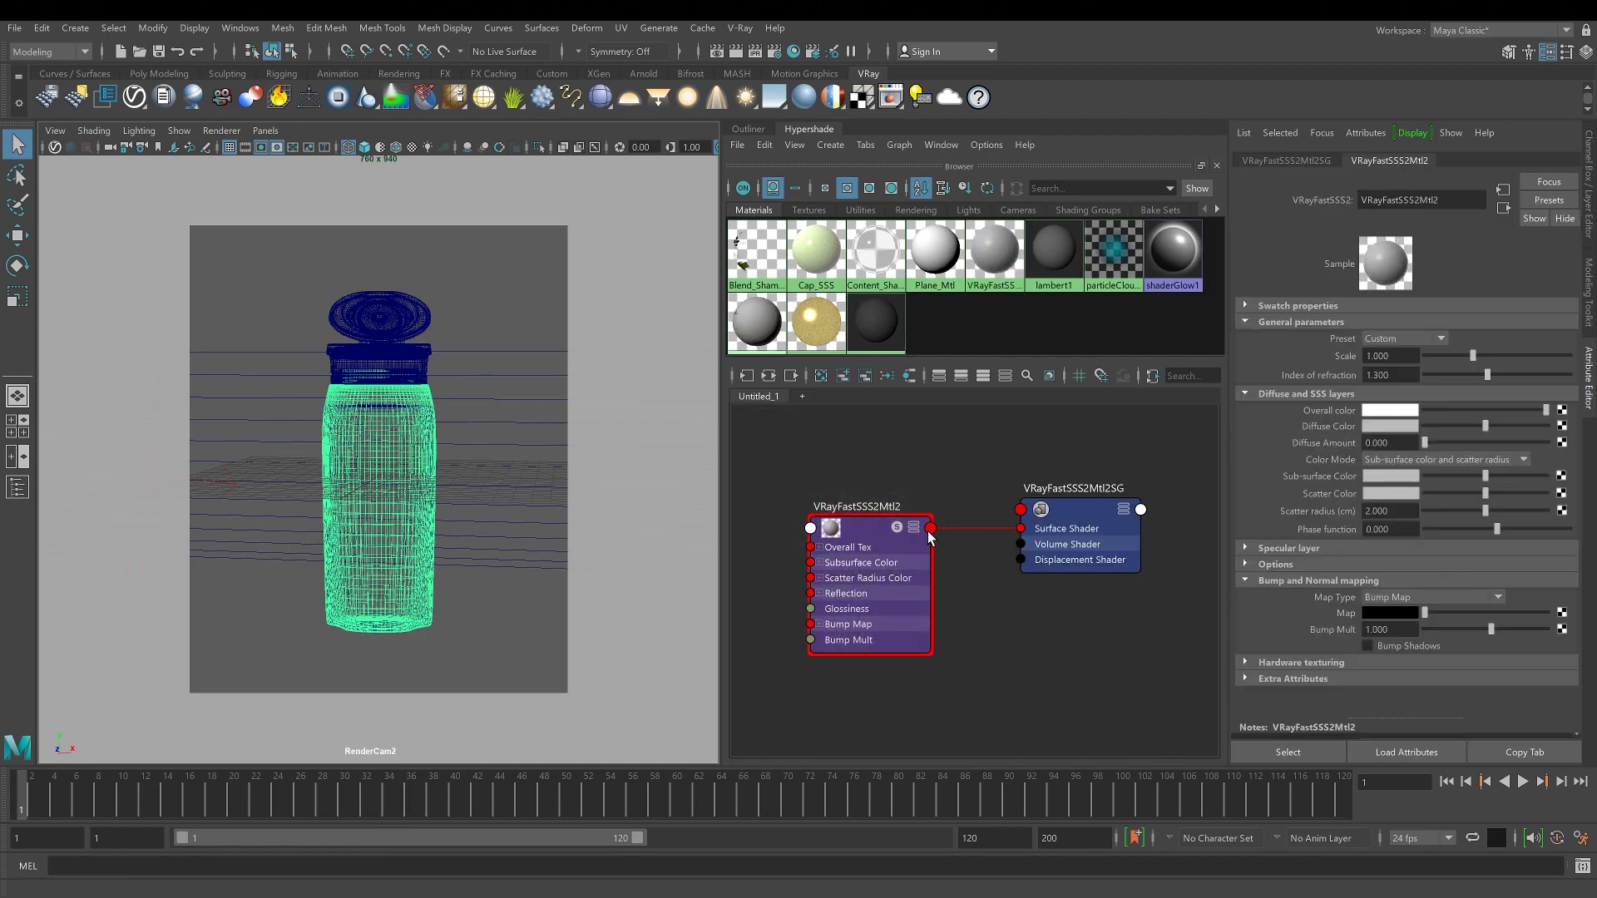
{"action": "double_click", "coordinate": [1397, 201]}
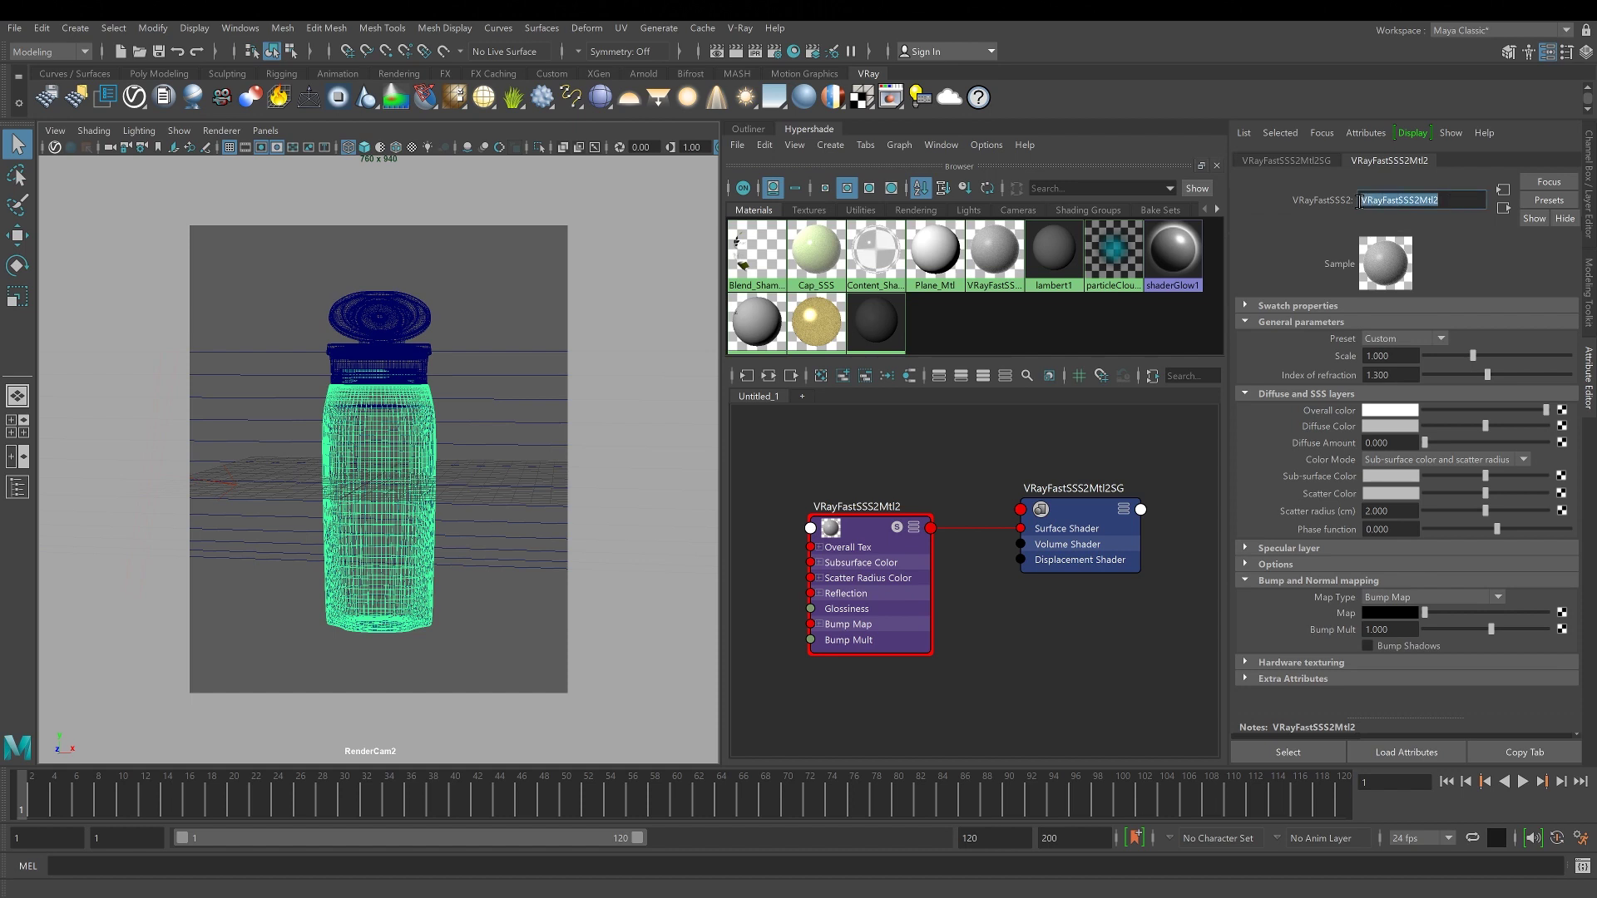
{"action": "type", "text": "TranslucentPlastic"}
{"action": "key", "text": "Return"}
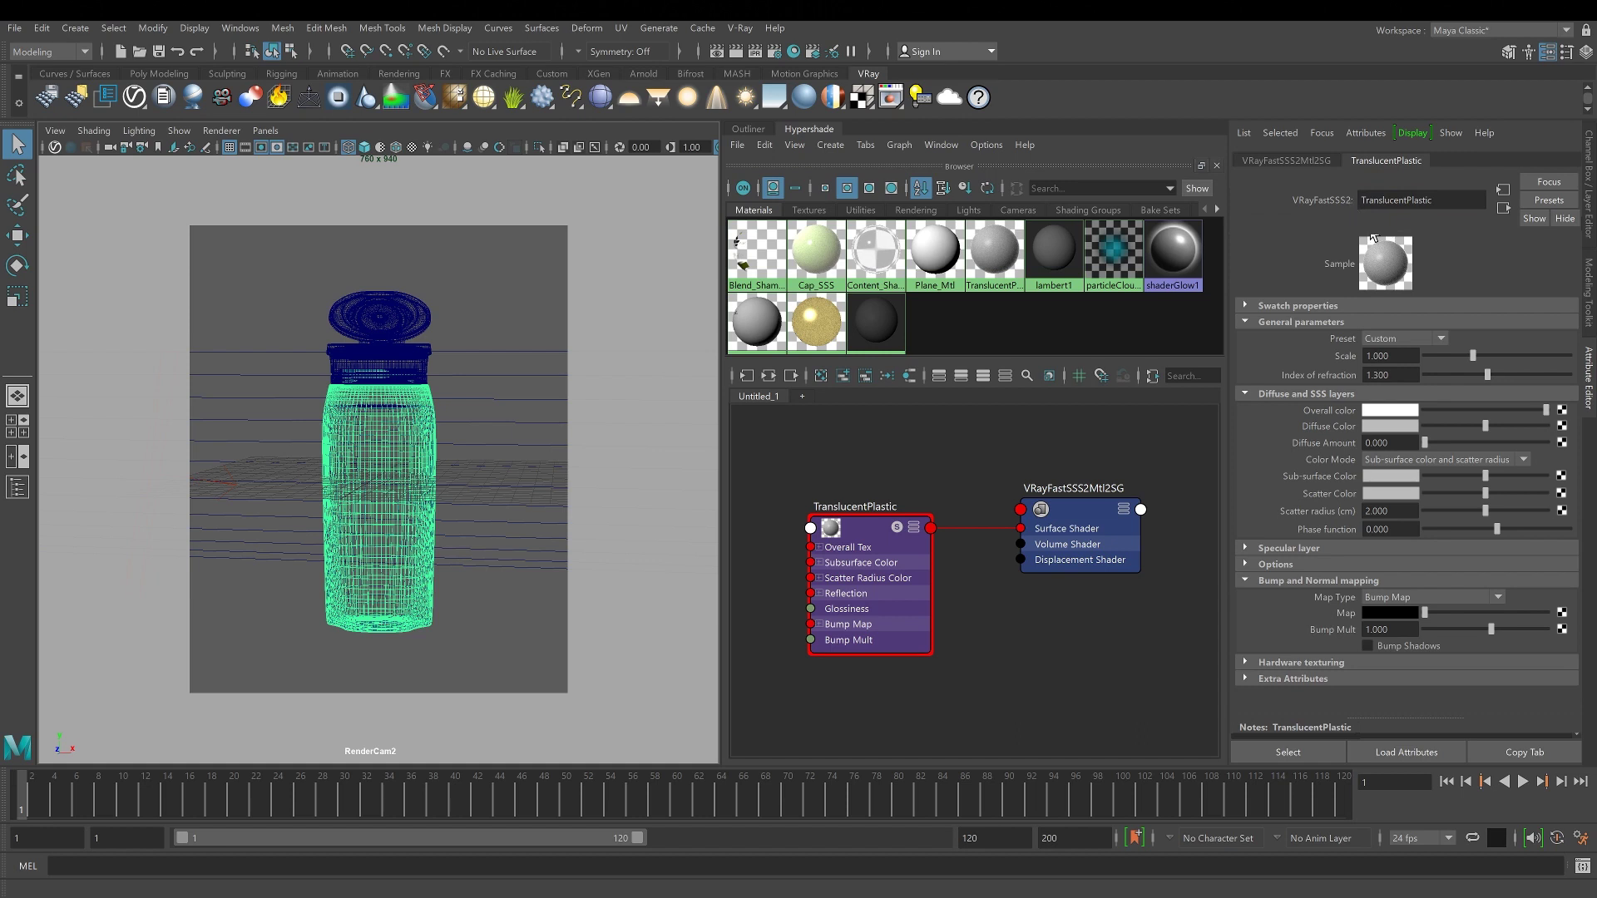
Step: Set Color Mode to Scatter coefficient and fog color, and Single Scatter to Raytraced (refractive)
{"action": "left_click", "coordinate": [1523, 456]}
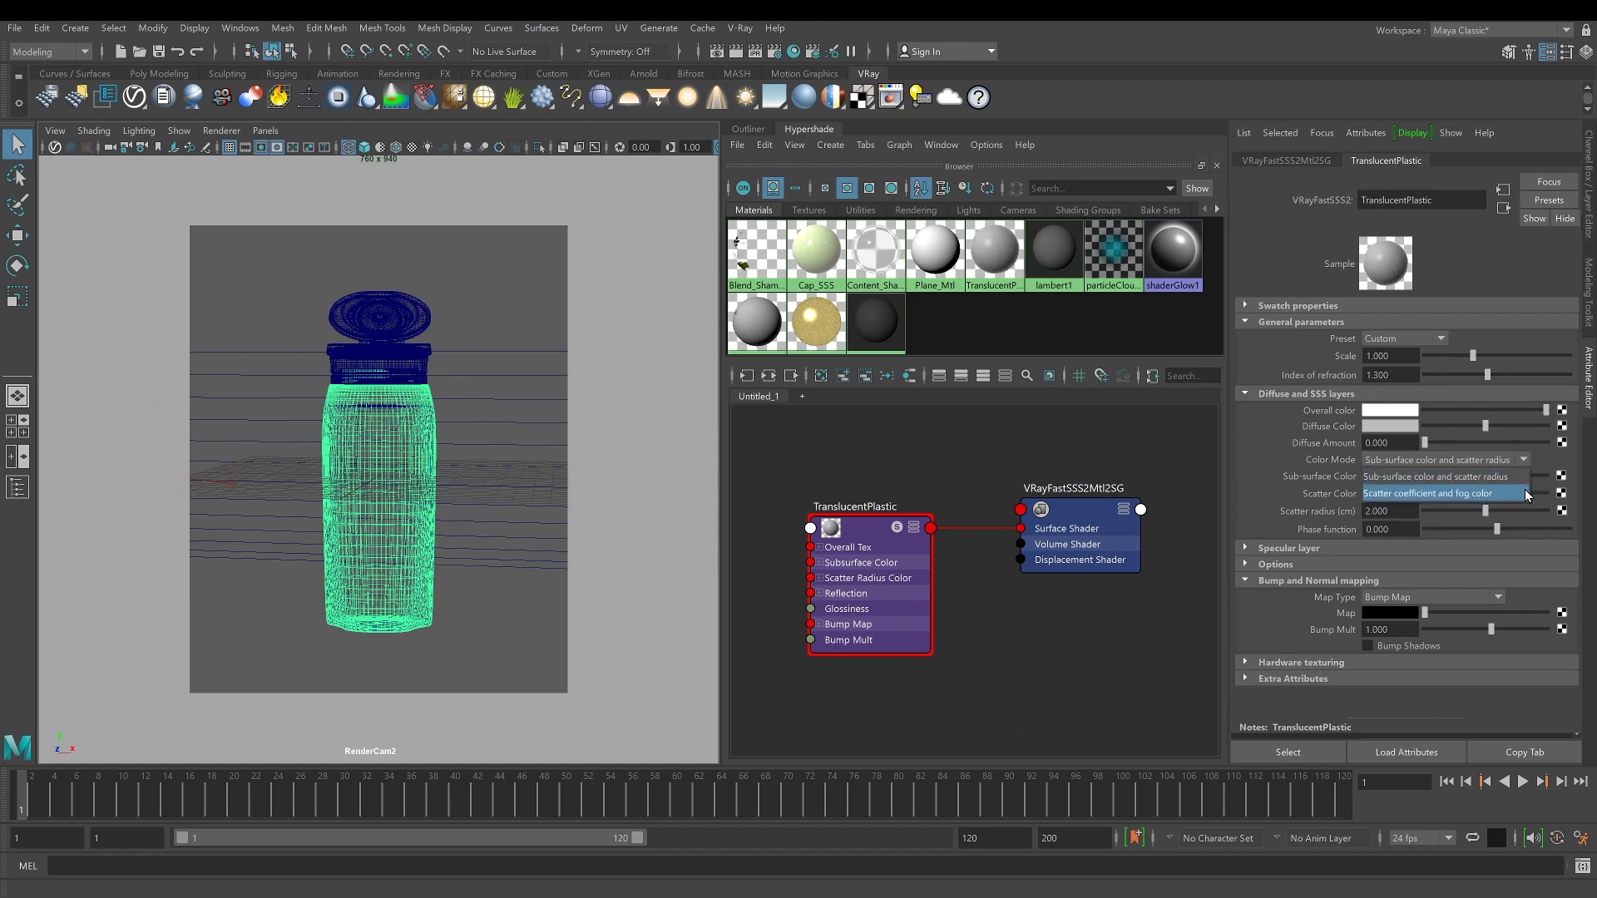
{"action": "left_click", "coordinate": [1522, 486]}
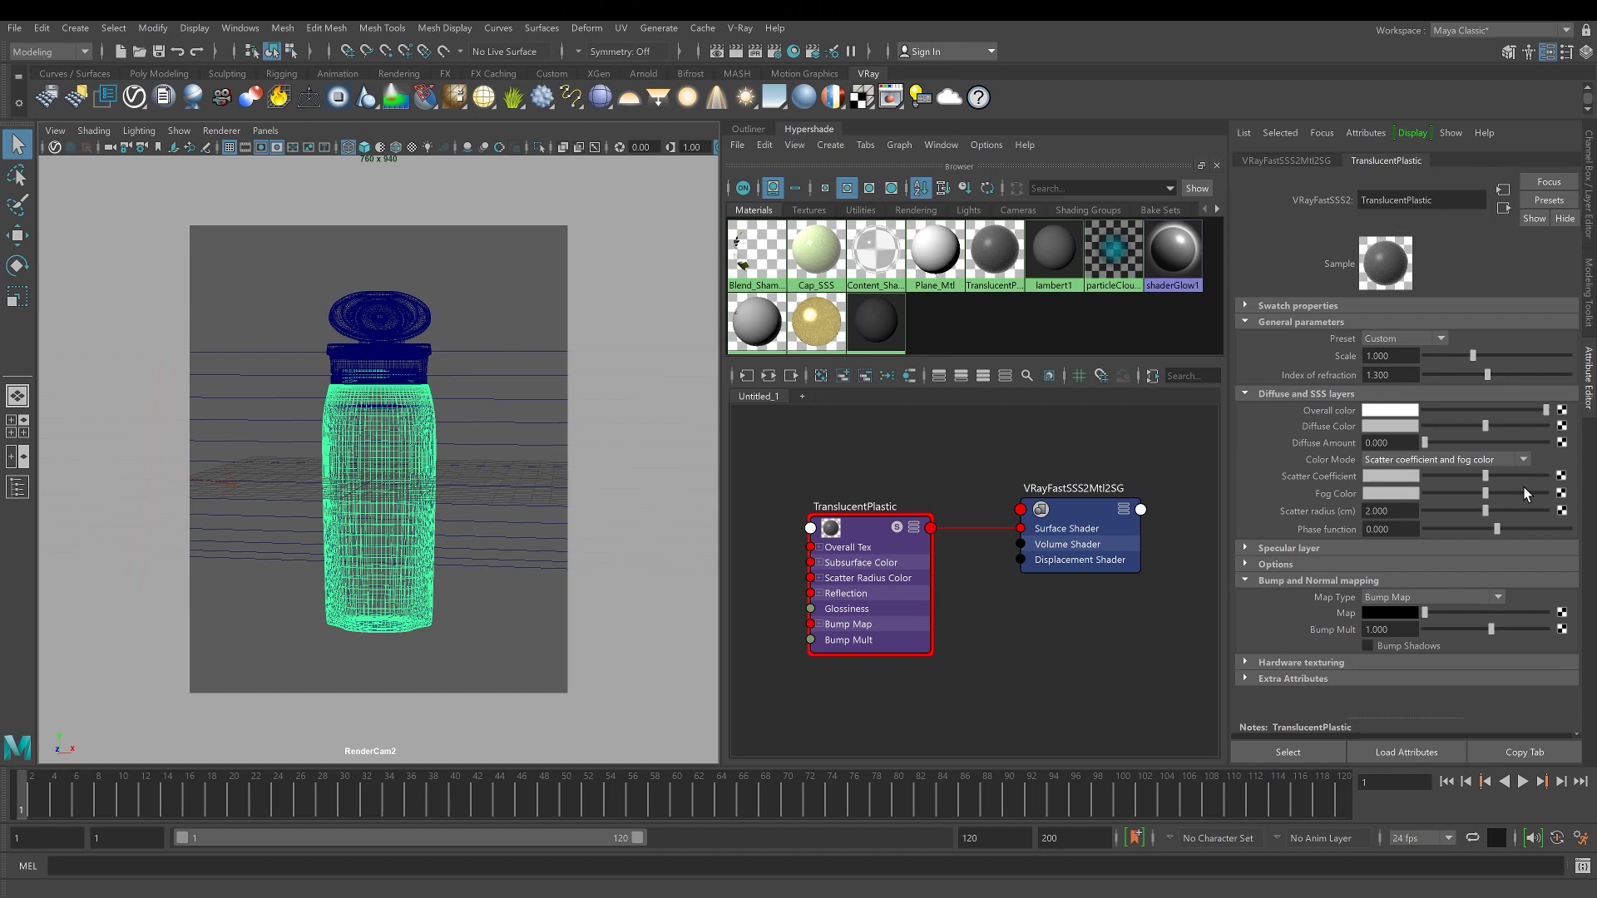
{"action": "left_click", "coordinate": [1514, 564]}
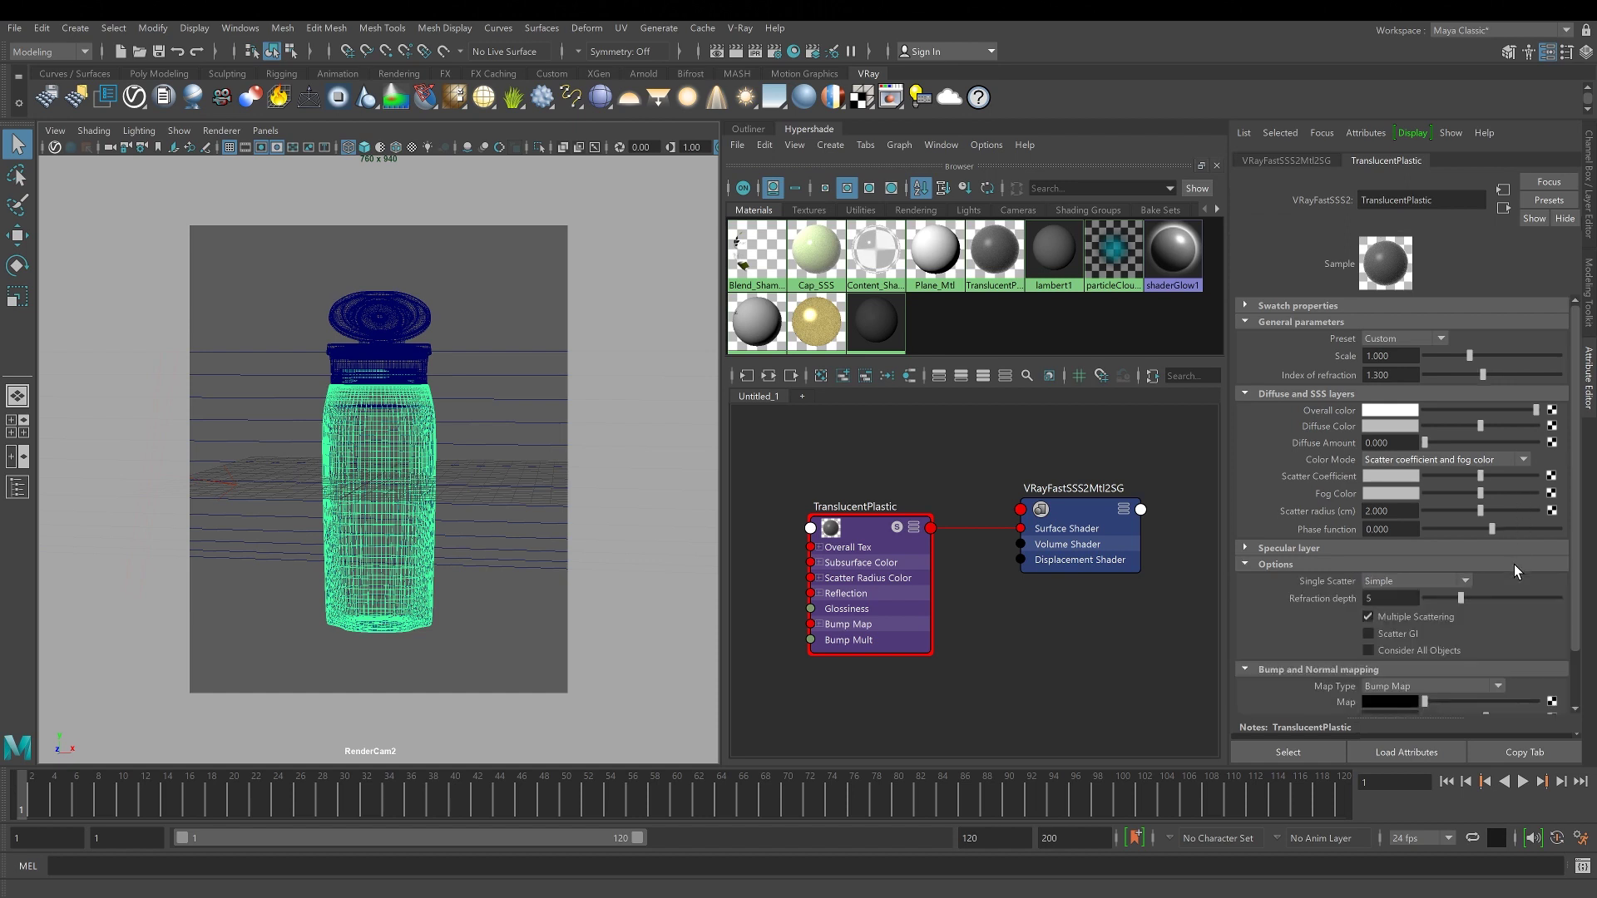
{"action": "left_click", "coordinate": [1464, 581]}
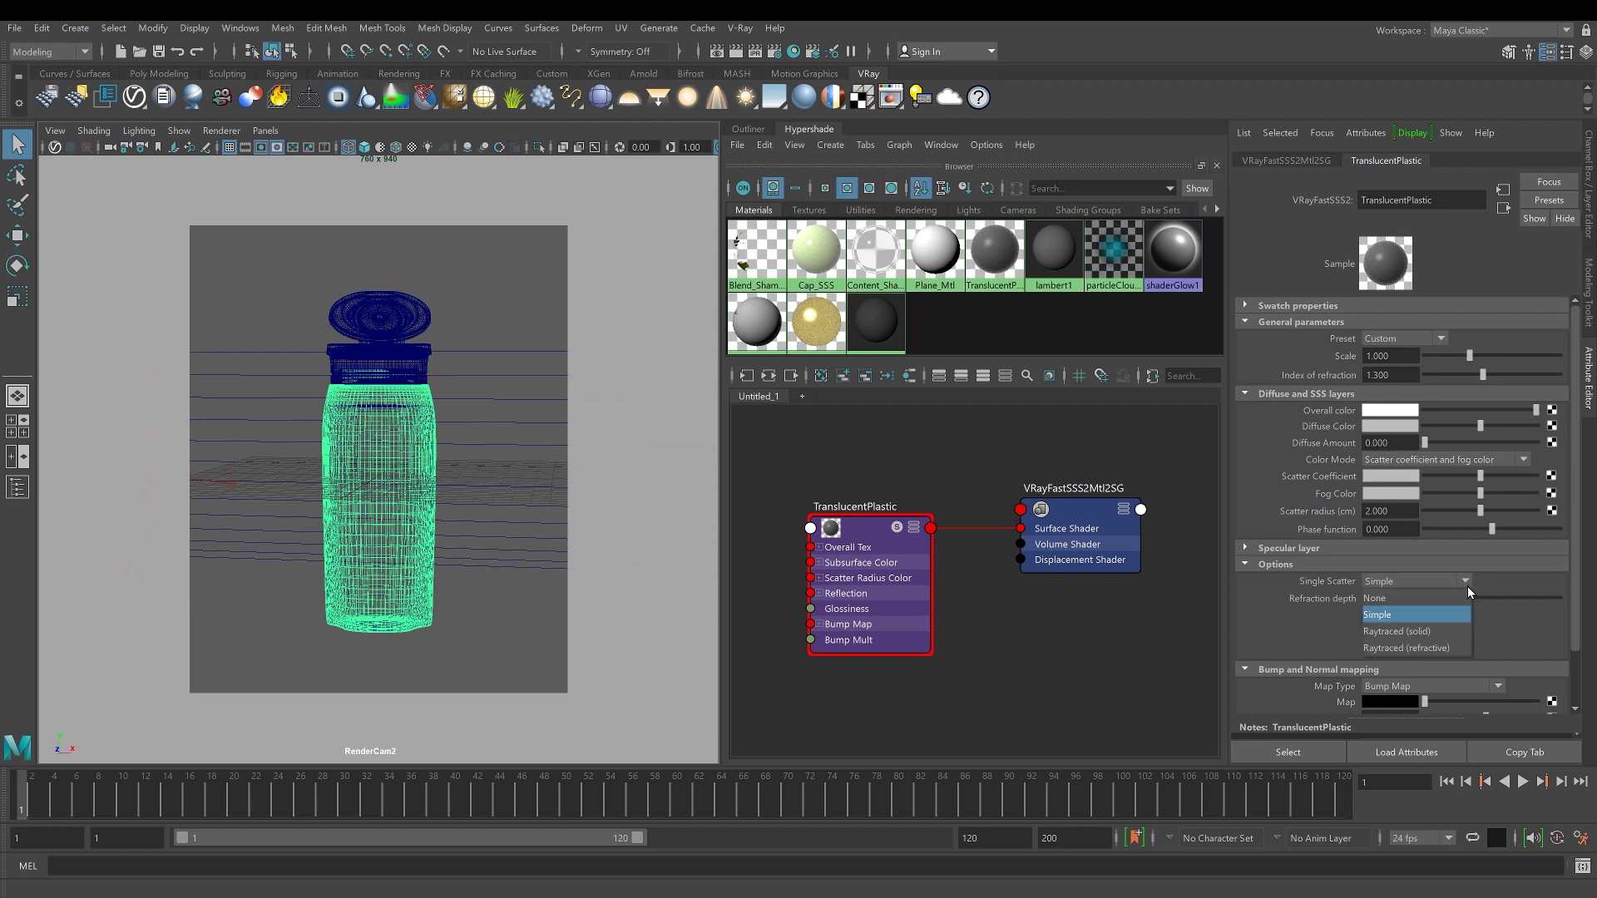
{"action": "left_click", "coordinate": [1448, 644]}
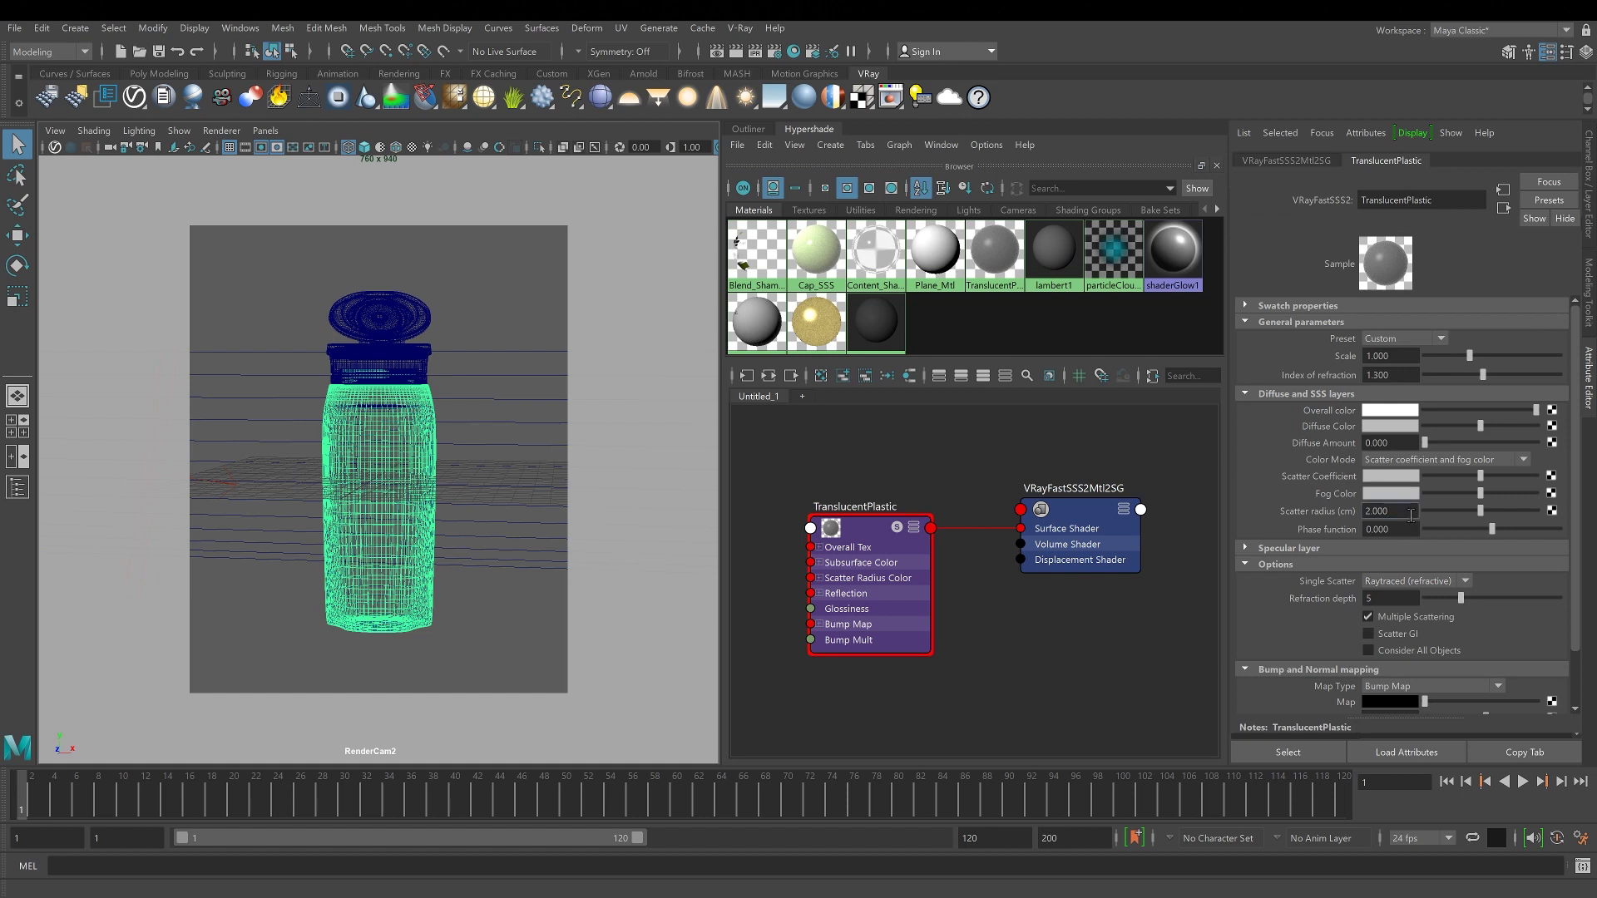
Step: Enter a scatter radius of 1 and an index of refraction of 1.575
{"action": "key", "text": "BackSpace"}
{"action": "key", "text": "BackSpace"}
{"action": "key", "text": "BackSpace"}
{"action": "key", "text": "BackSpace"}
{"action": "key", "text": "Return"}
{"action": "key", "text": "BackSpace"}
{"action": "key", "text": "BackSpace"}
{"action": "key", "text": "BackSpace"}
{"action": "key", "text": "BackSpace"}
{"action": "type", "text": "1.575"}
{"action": "key", "text": "Return"}
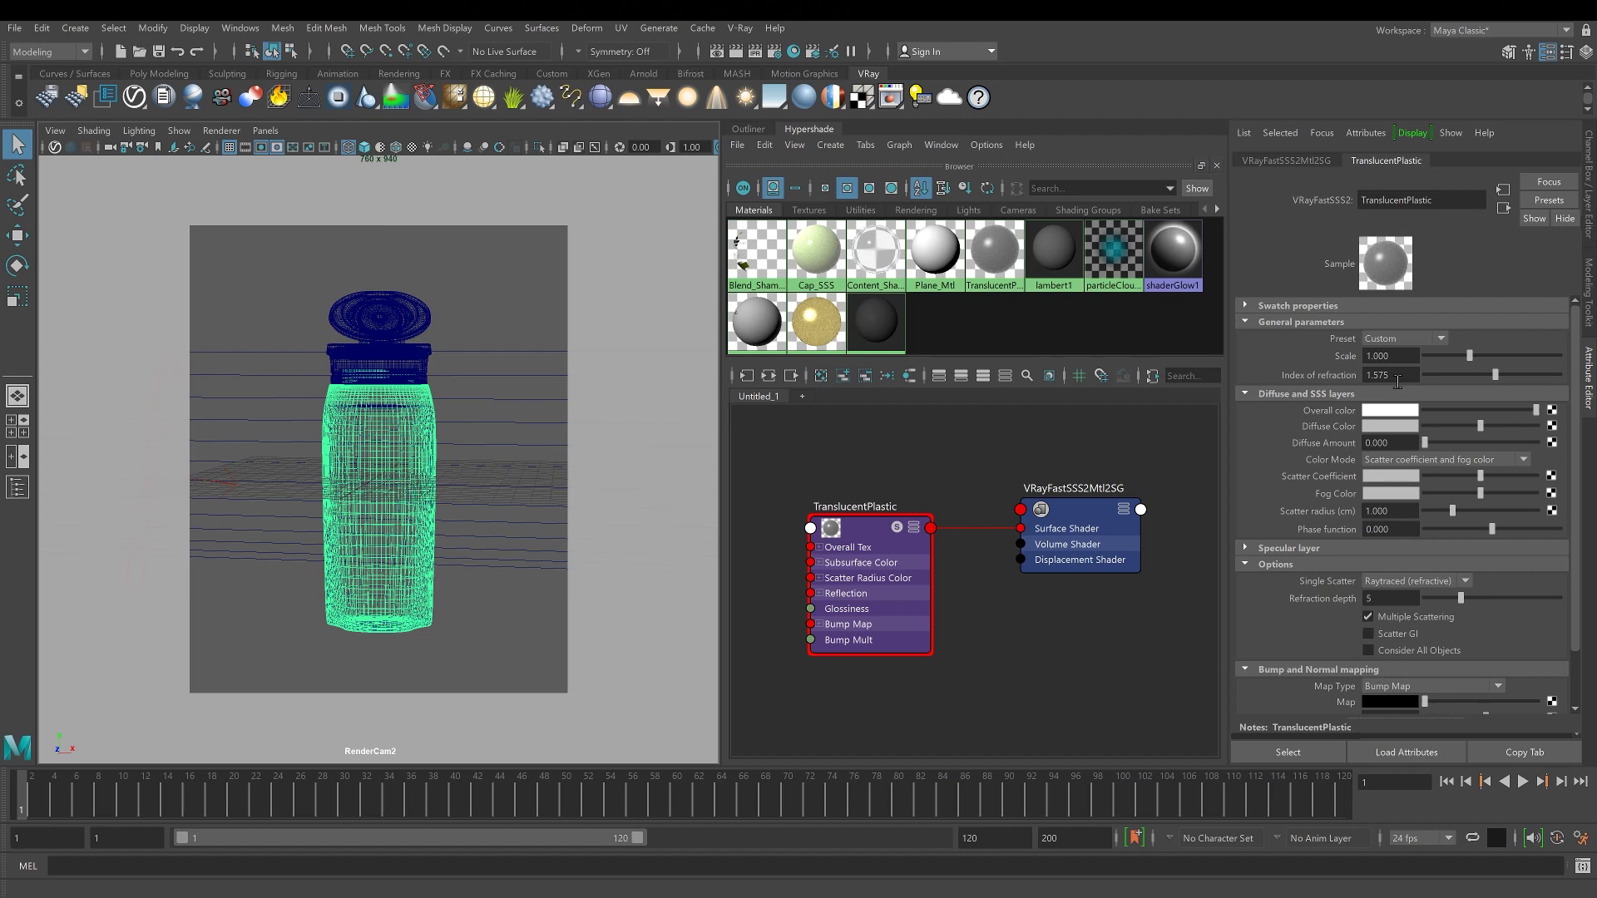
Step: Start a V-Ray IPR viewport render and compare Scatter Coefficient and Fog Color slider values
{"action": "left_click", "coordinate": [54, 147]}
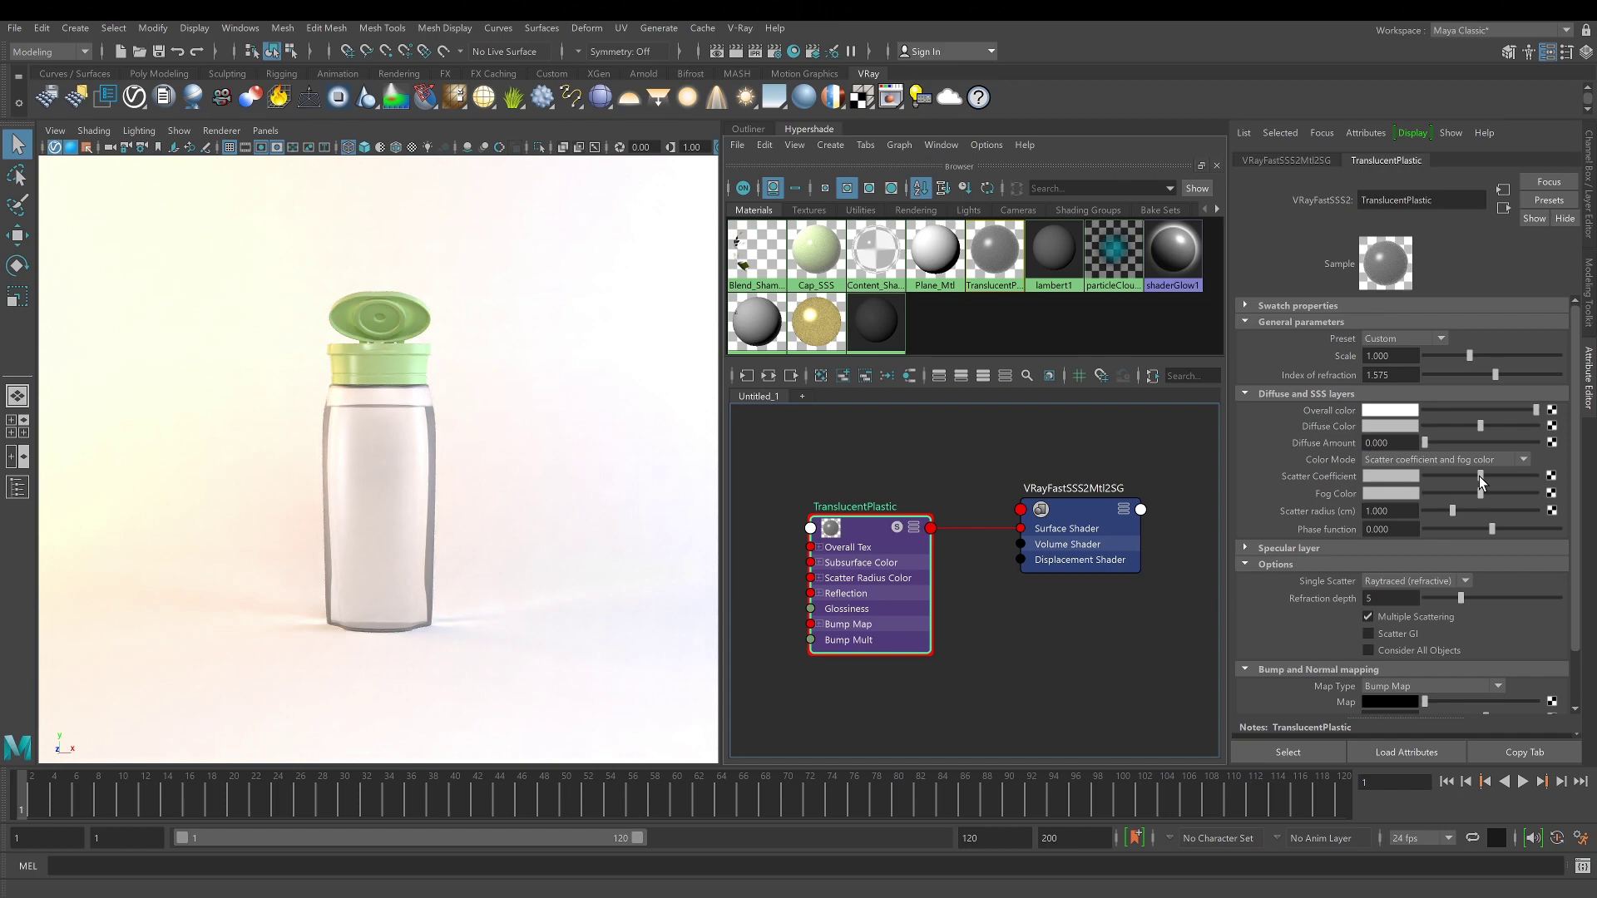
{"action": "left_click_drag", "start_coordinate": [1479, 476], "coordinate": [1539, 481]}
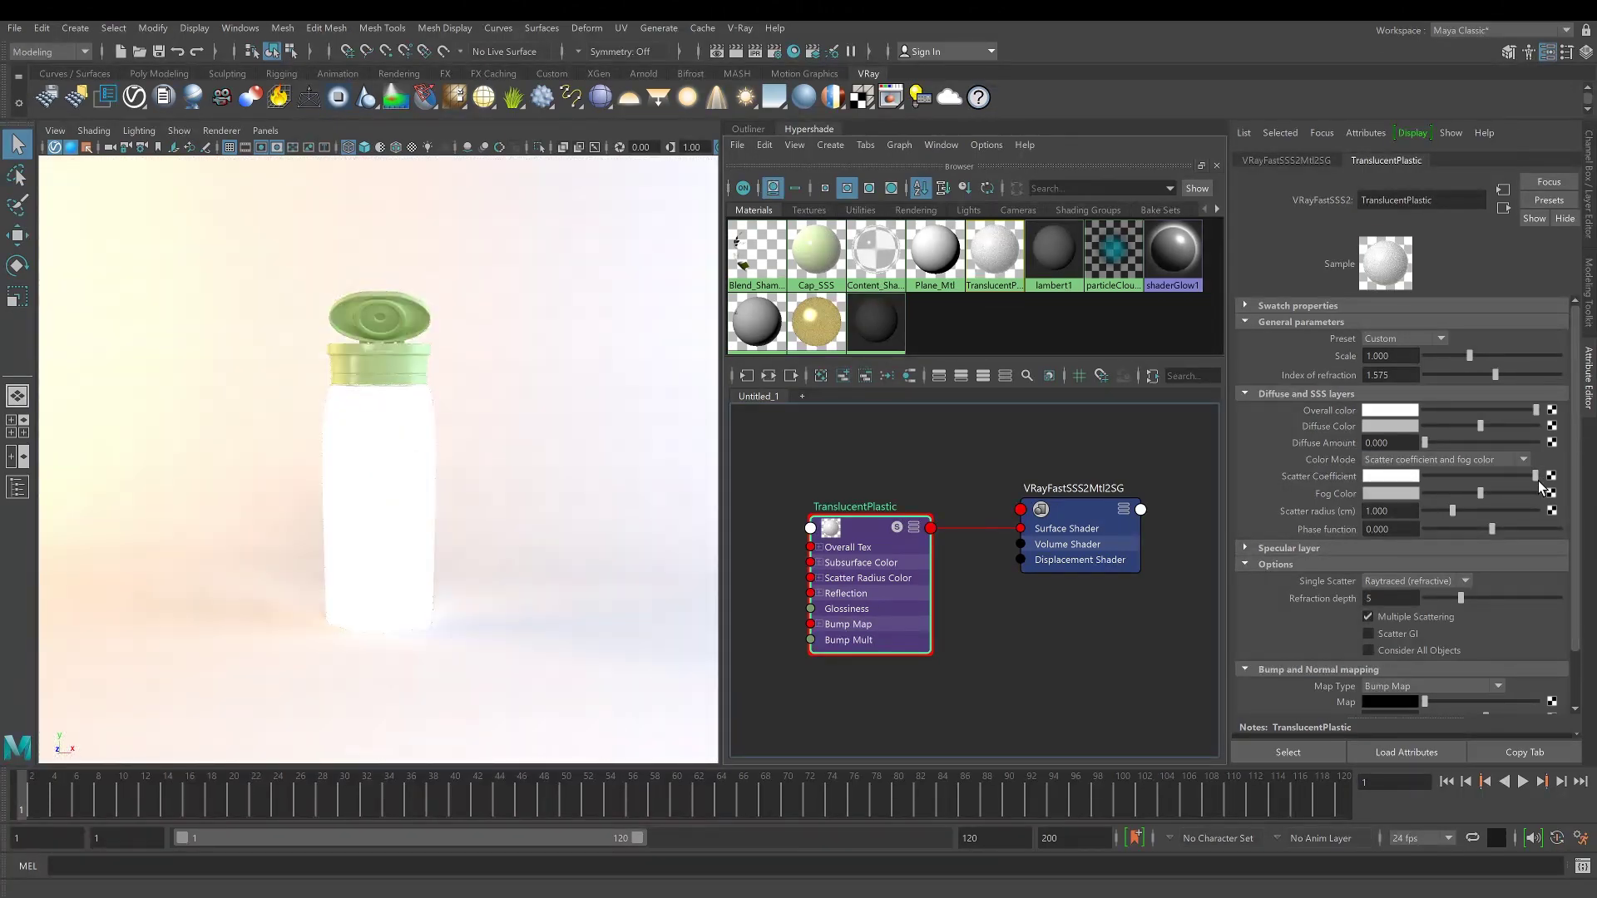
{"action": "left_click_drag", "start_coordinate": [1539, 481], "coordinate": [1424, 499]}
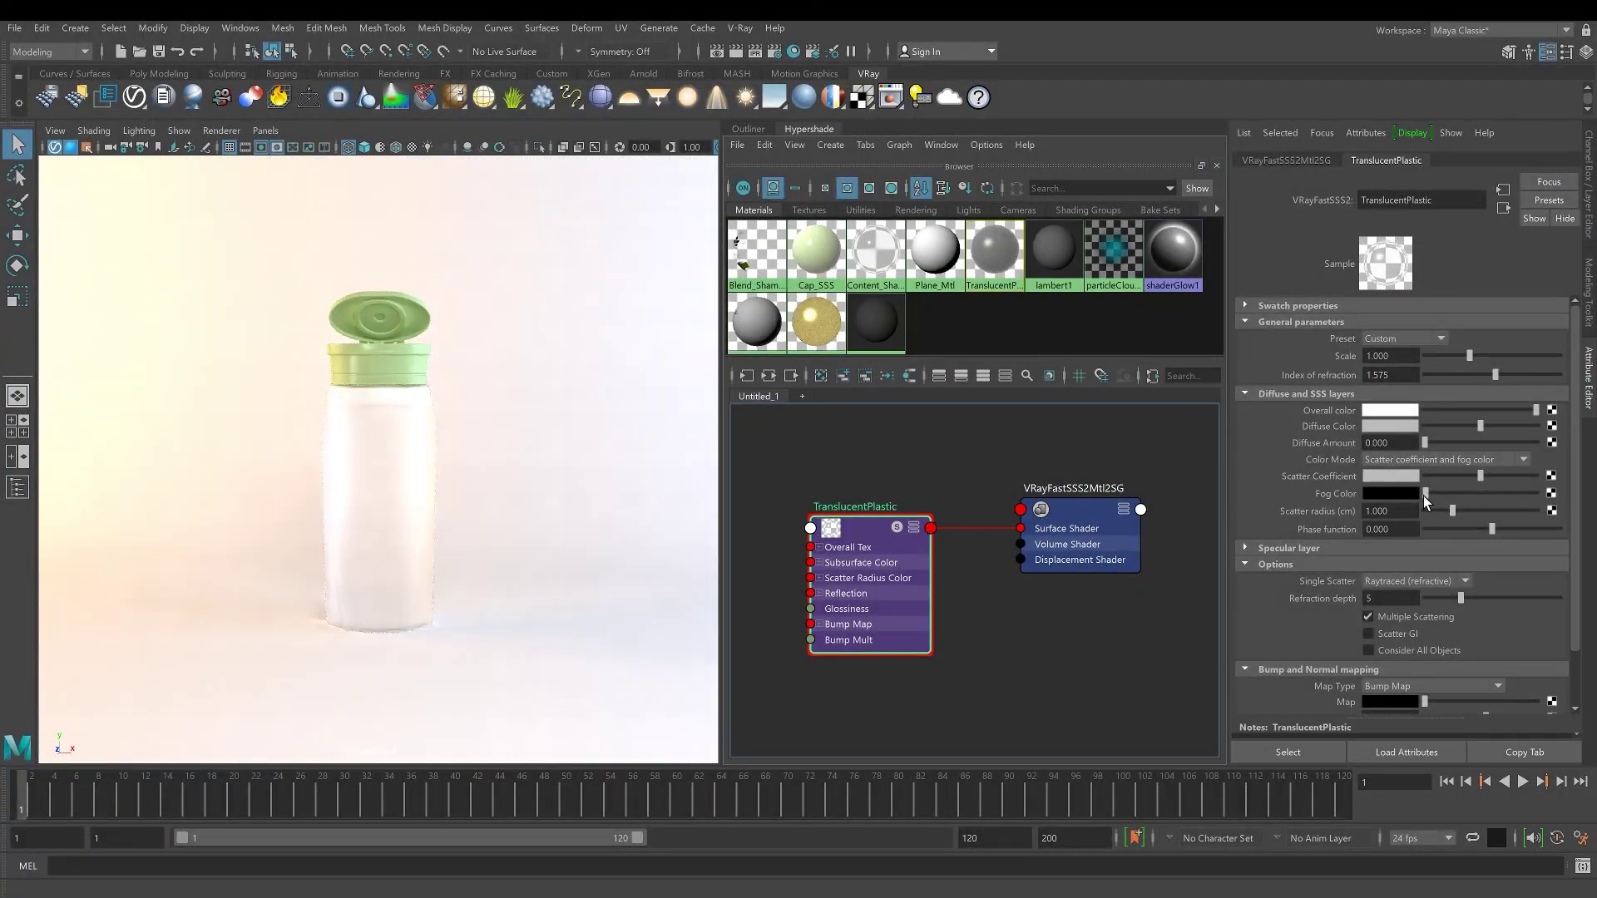
{"action": "left_click_drag", "start_coordinate": [1424, 499], "coordinate": [1536, 500]}
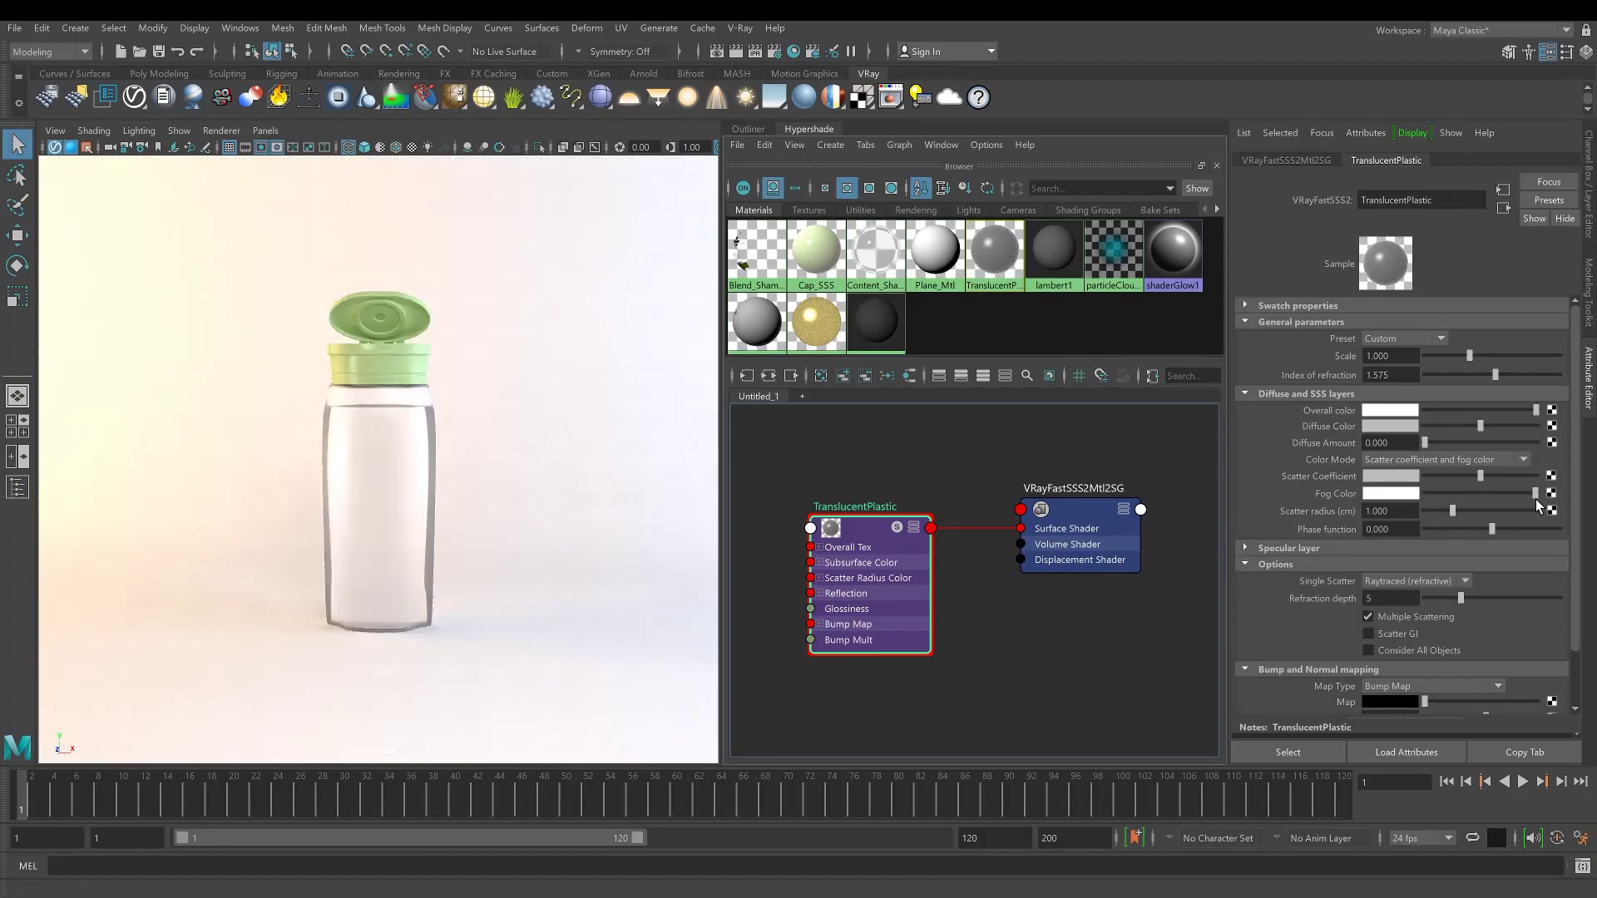
{"action": "key", "text": "ctrl+z"}
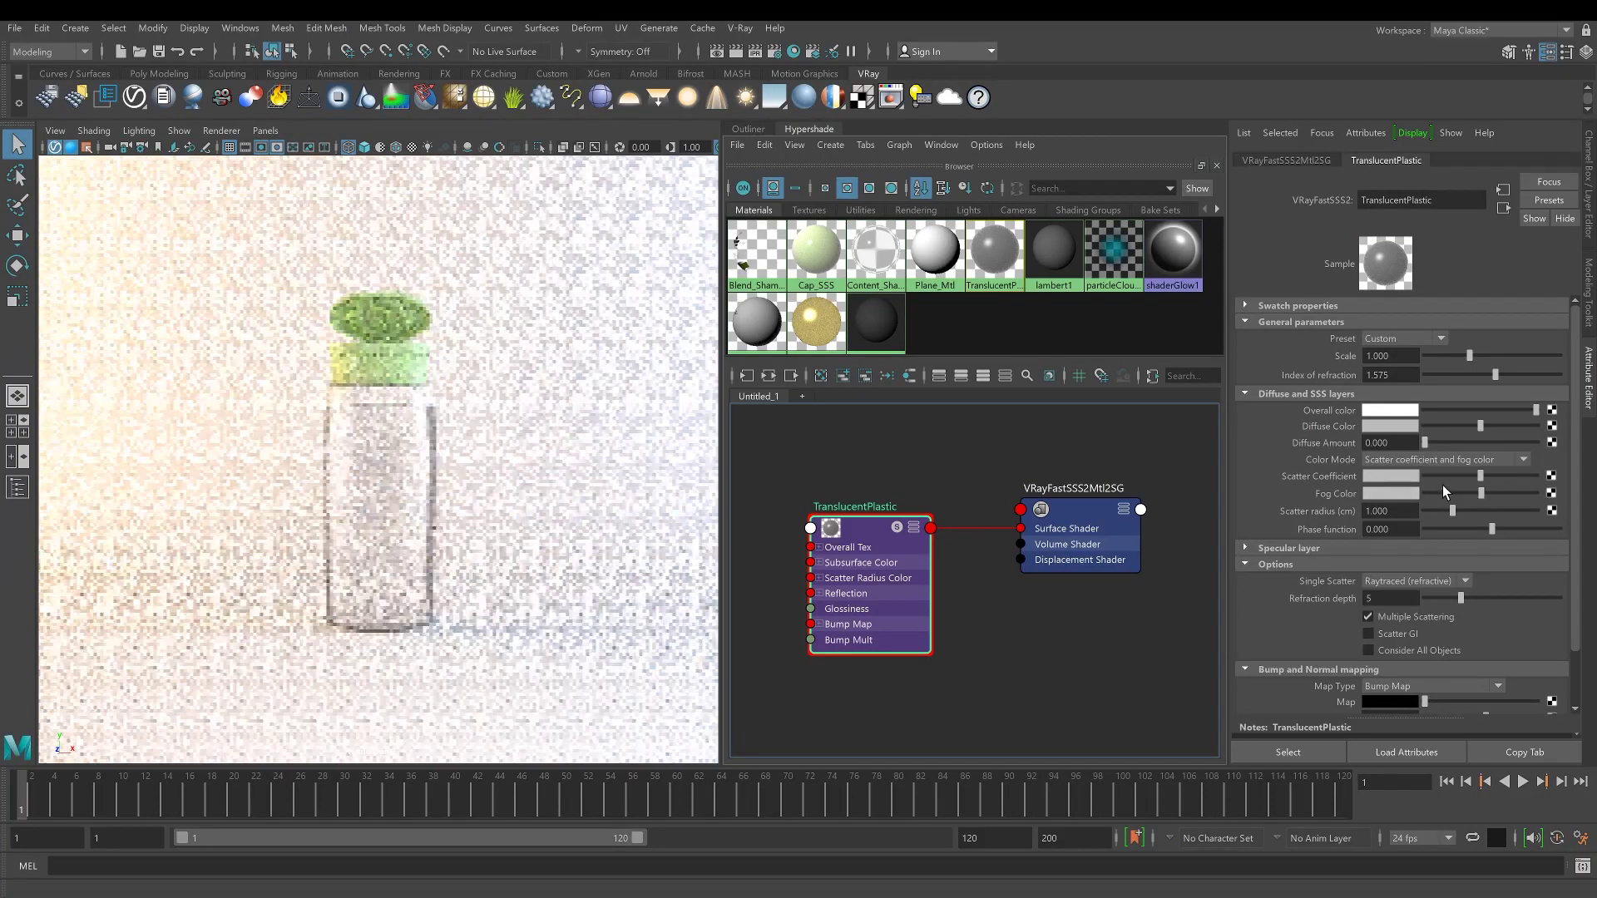
Step: Make the Scatter Coefficient light green with red 103 and green 190
{"action": "left_click", "coordinate": [1414, 477]}
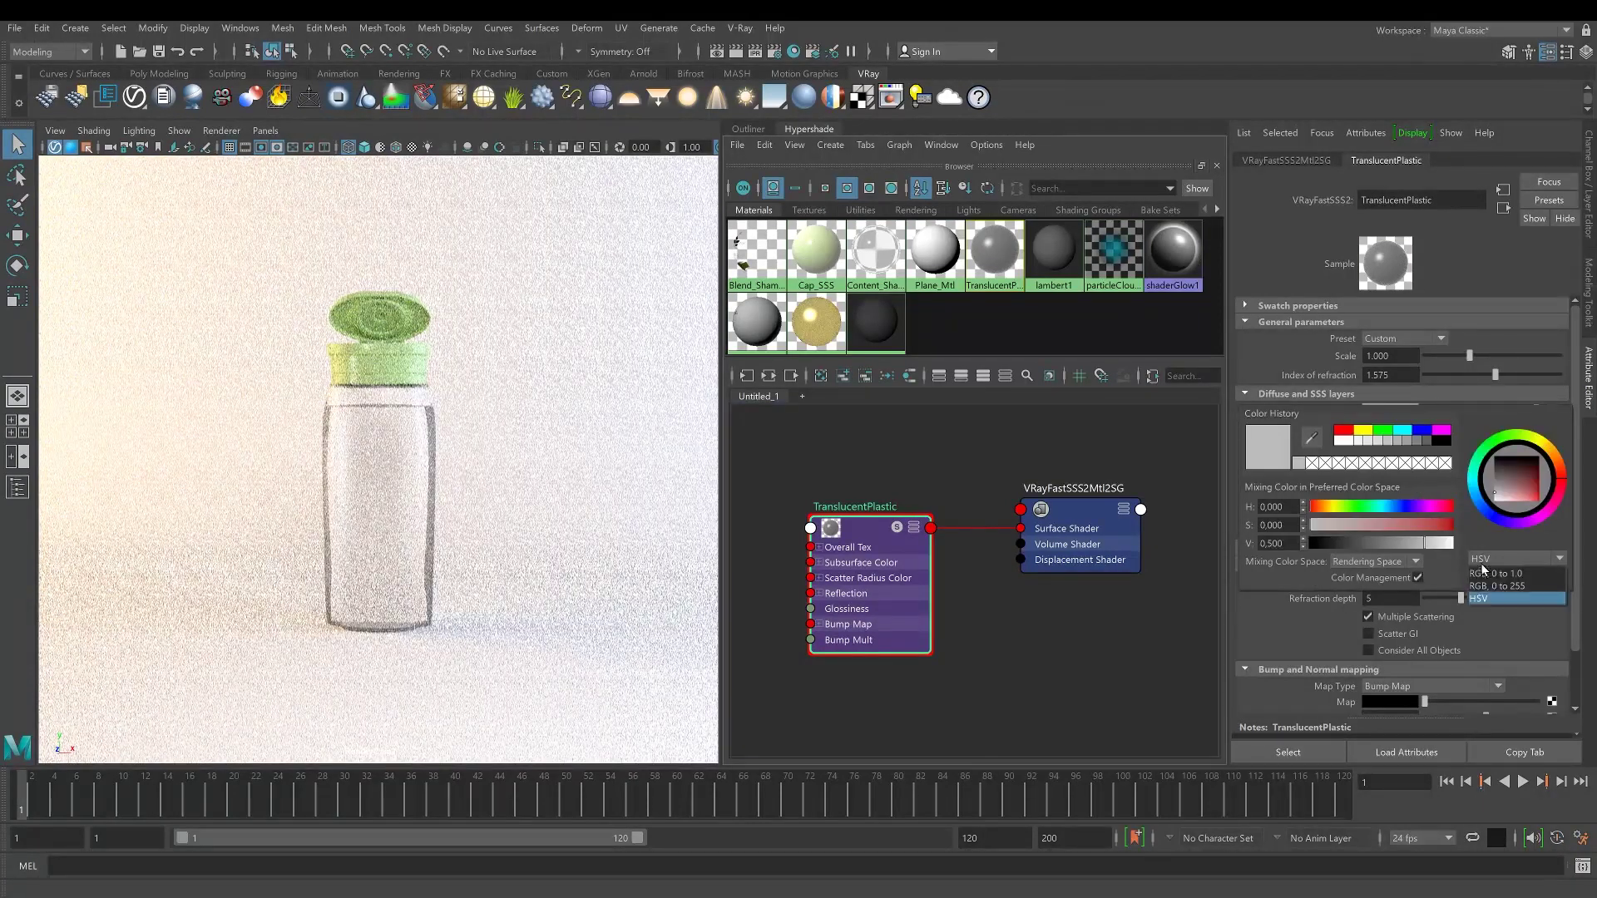
{"action": "double_click", "coordinate": [1272, 506]}
{"action": "type", "text": "103"}
{"action": "key", "text": "Tab"}
{"action": "type", "text": "190"}
{"action": "key", "text": "Tab"}
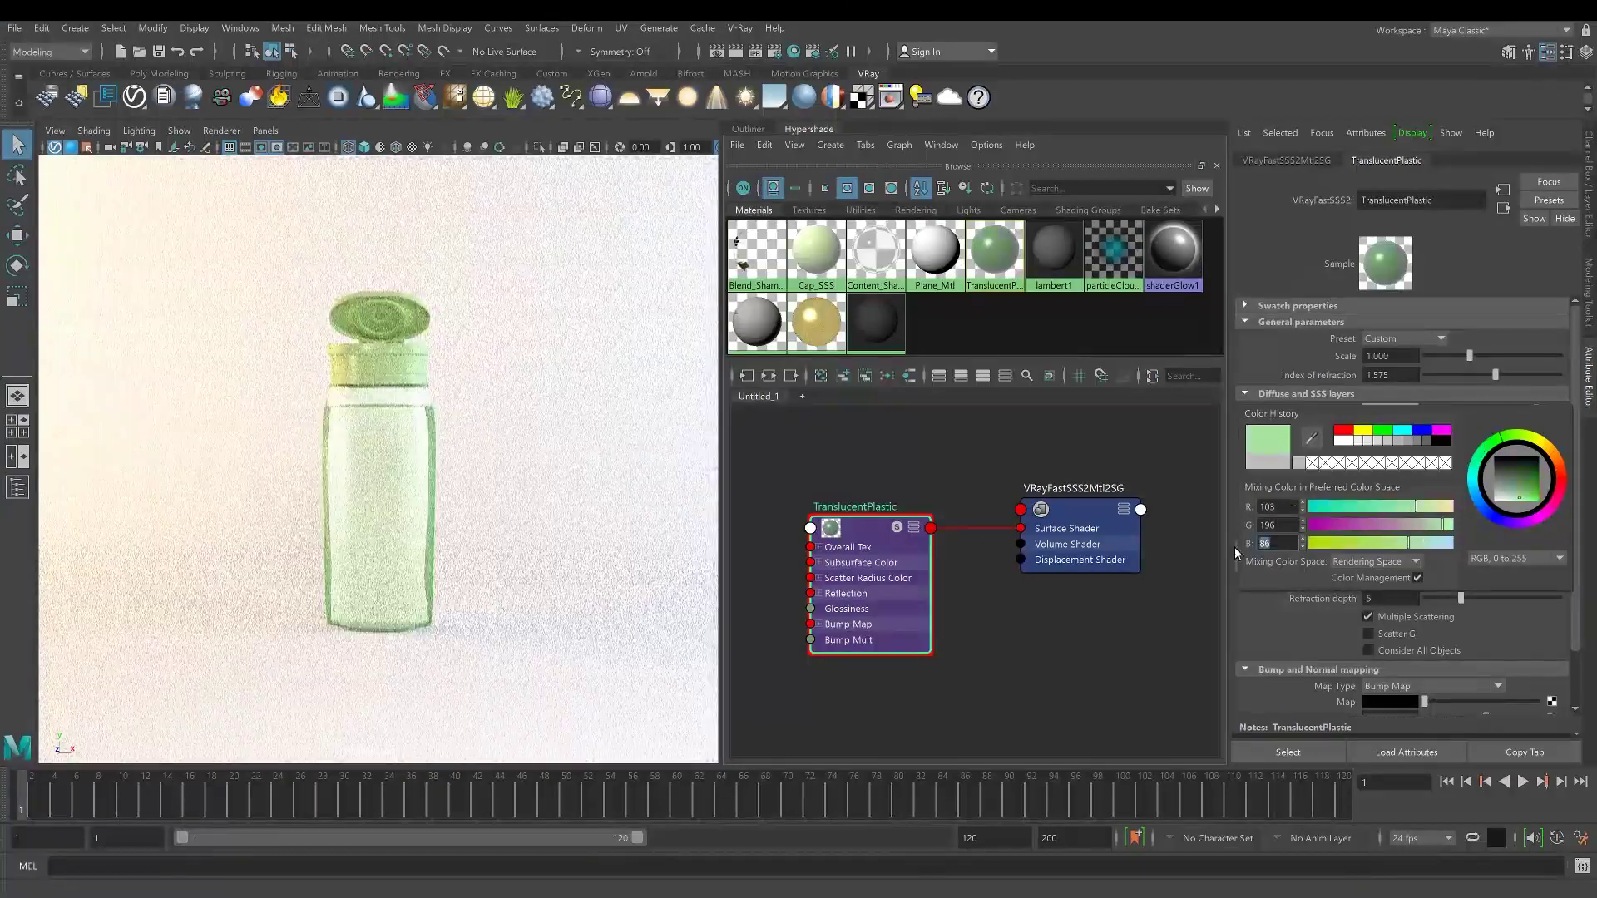
Step: Set the Fog Color to dark olive RGB 44, 42, 9
{"action": "left_click", "coordinate": [1385, 496]}
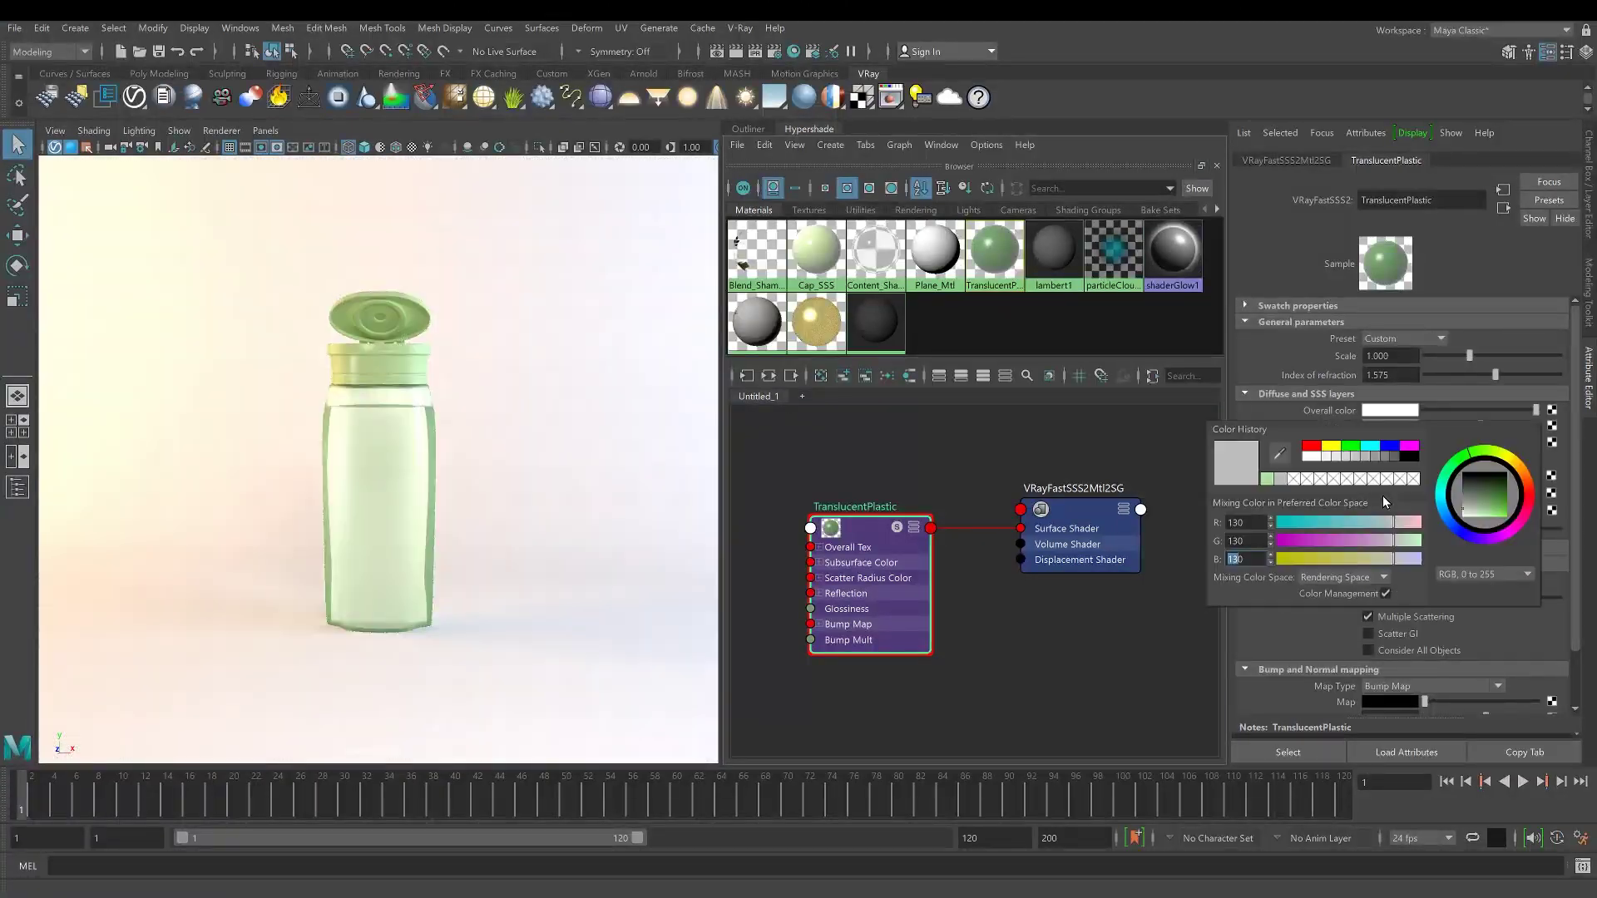
{"action": "double_click", "coordinate": [1247, 522]}
{"action": "type", "text": "44"}
{"action": "key", "text": "Return"}
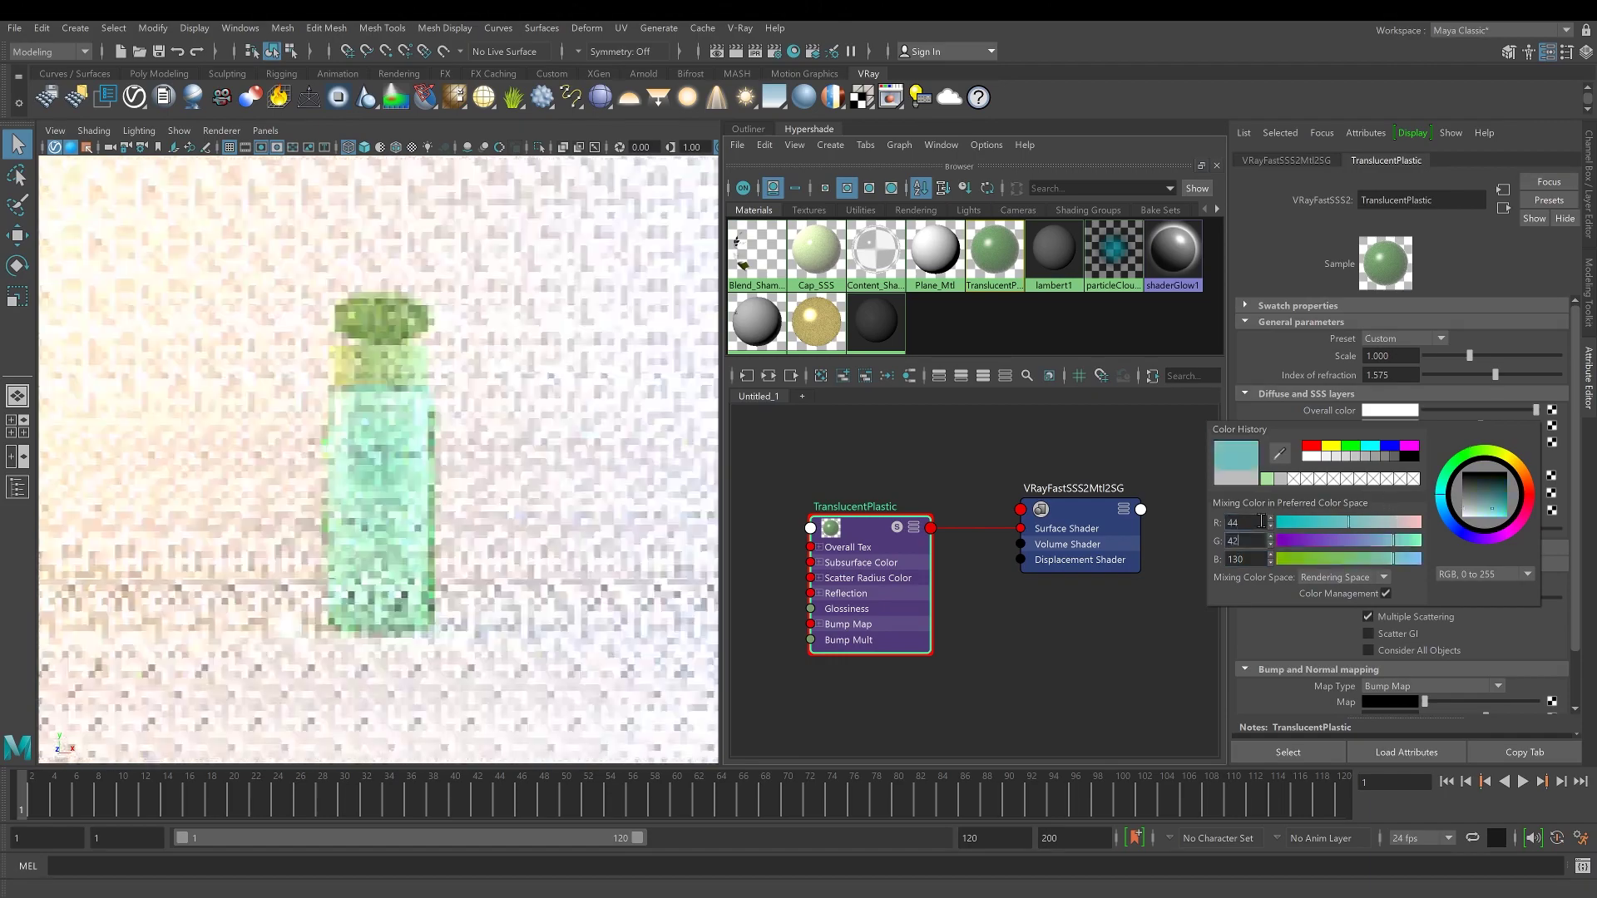
{"action": "double_click", "coordinate": [1248, 542]}
{"action": "type", "text": "42"}
{"action": "key", "text": "Return"}
{"action": "double_click", "coordinate": [1252, 557]}
{"action": "type", "text": "1"}
{"action": "key", "text": "Return"}
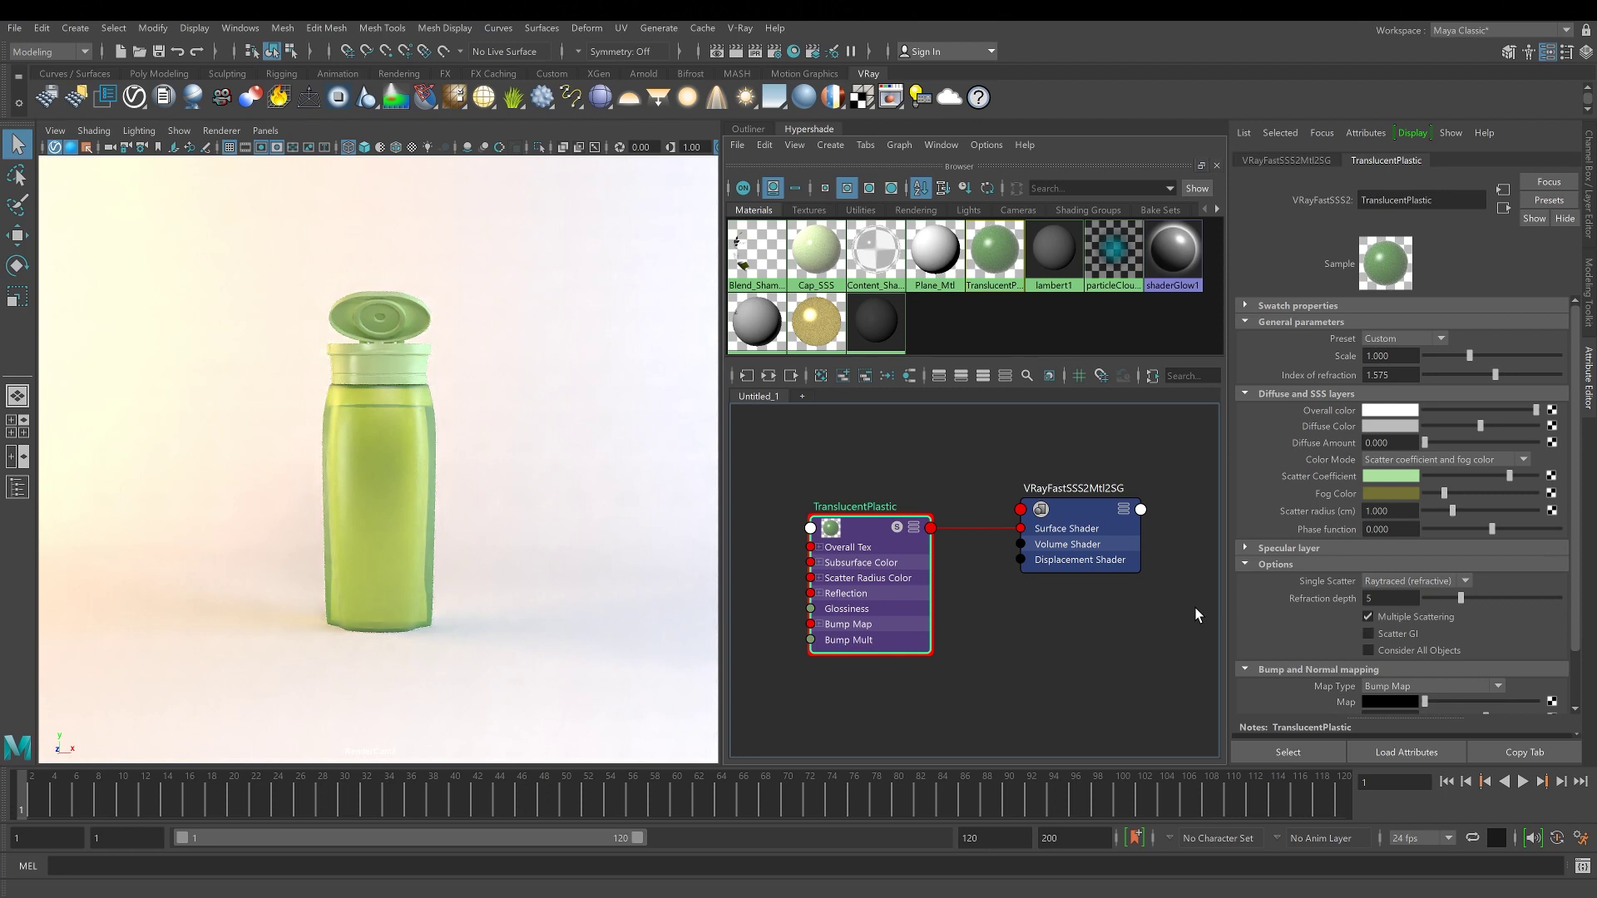
Step: Set Specular glossiness to 0.75 and Phase function to -0.5 on TranslucentPlastic
{"action": "left_click", "coordinate": [1279, 550]}
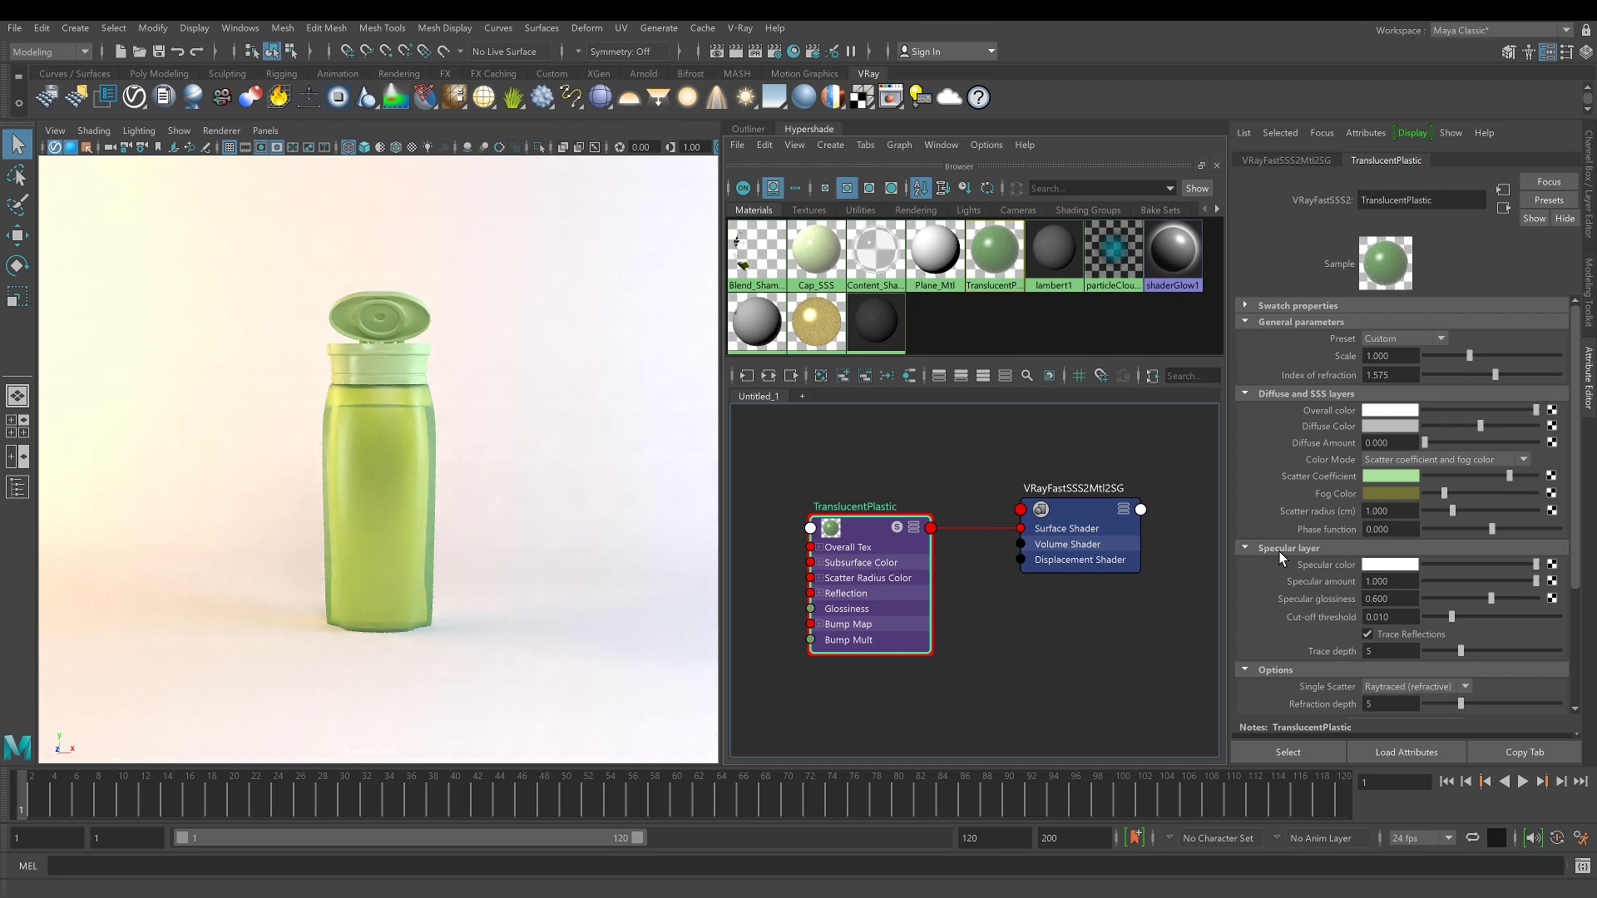
{"action": "left_click", "coordinate": [1408, 597]}
{"action": "key", "text": "BackSpace"}
{"action": "key", "text": "BackSpace"}
{"action": "key", "text": "BackSpace"}
{"action": "key", "text": "BackSpace"}
{"action": "key", "text": "BackSpace"}
{"action": "type", "text": "0.75"}
{"action": "key", "text": "Return"}
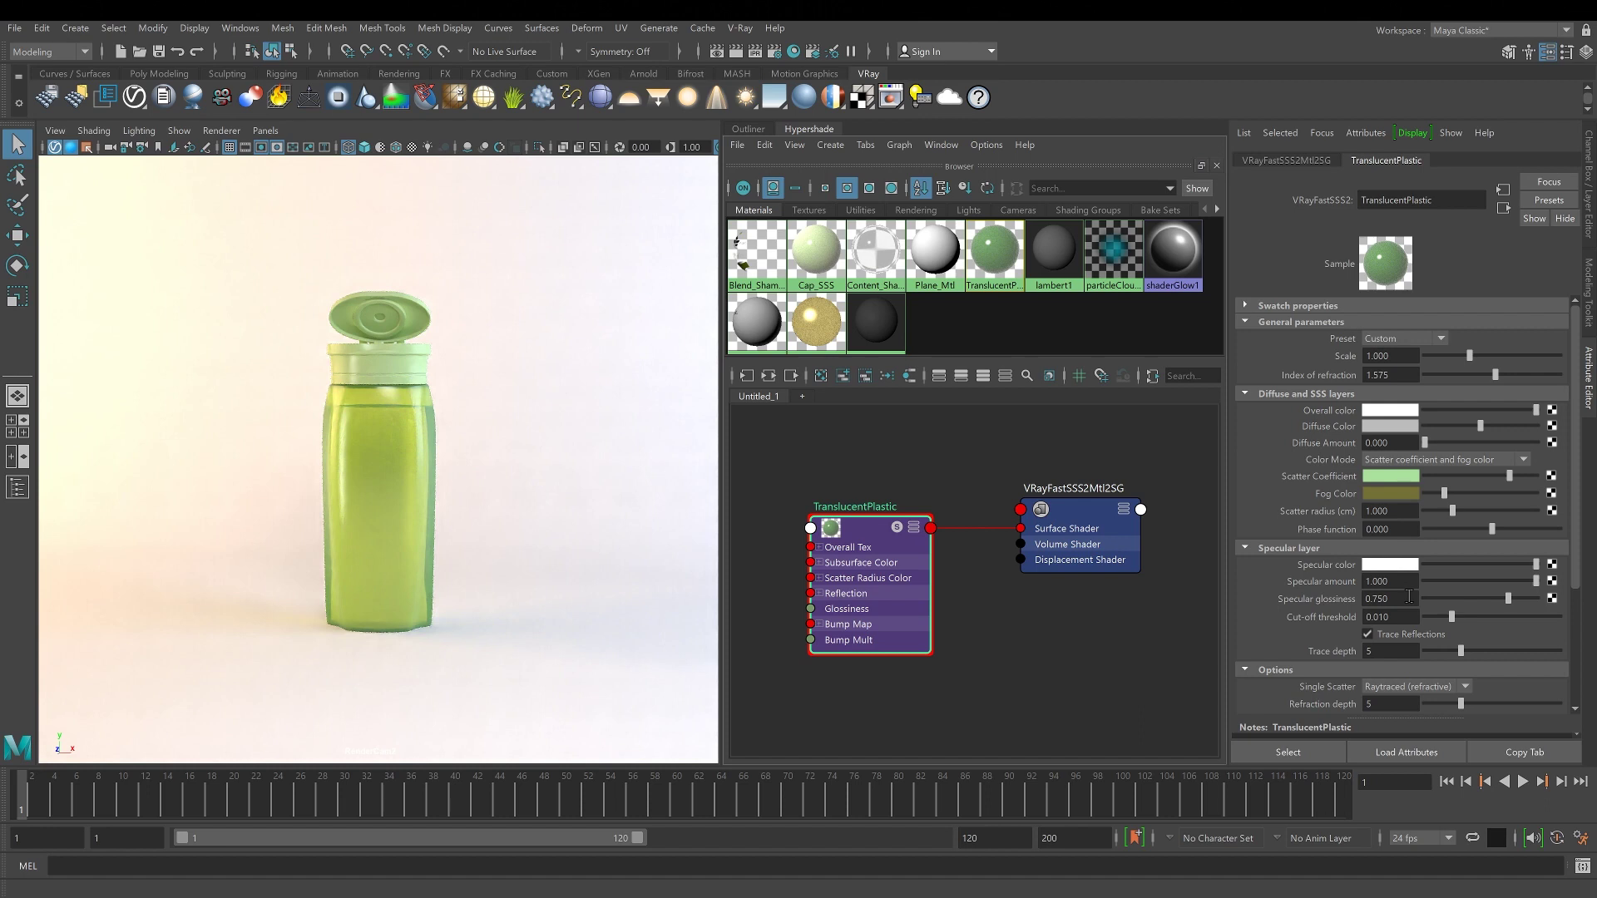
{"action": "left_click", "coordinate": [1406, 529]}
{"action": "key", "text": "BackSpace"}
{"action": "key", "text": "BackSpace"}
{"action": "key", "text": "BackSpace"}
{"action": "key", "text": "BackSpace"}
{"action": "key", "text": "BackSpace"}
{"action": "type", "text": "-0.5"}
{"action": "key", "text": "Return"}
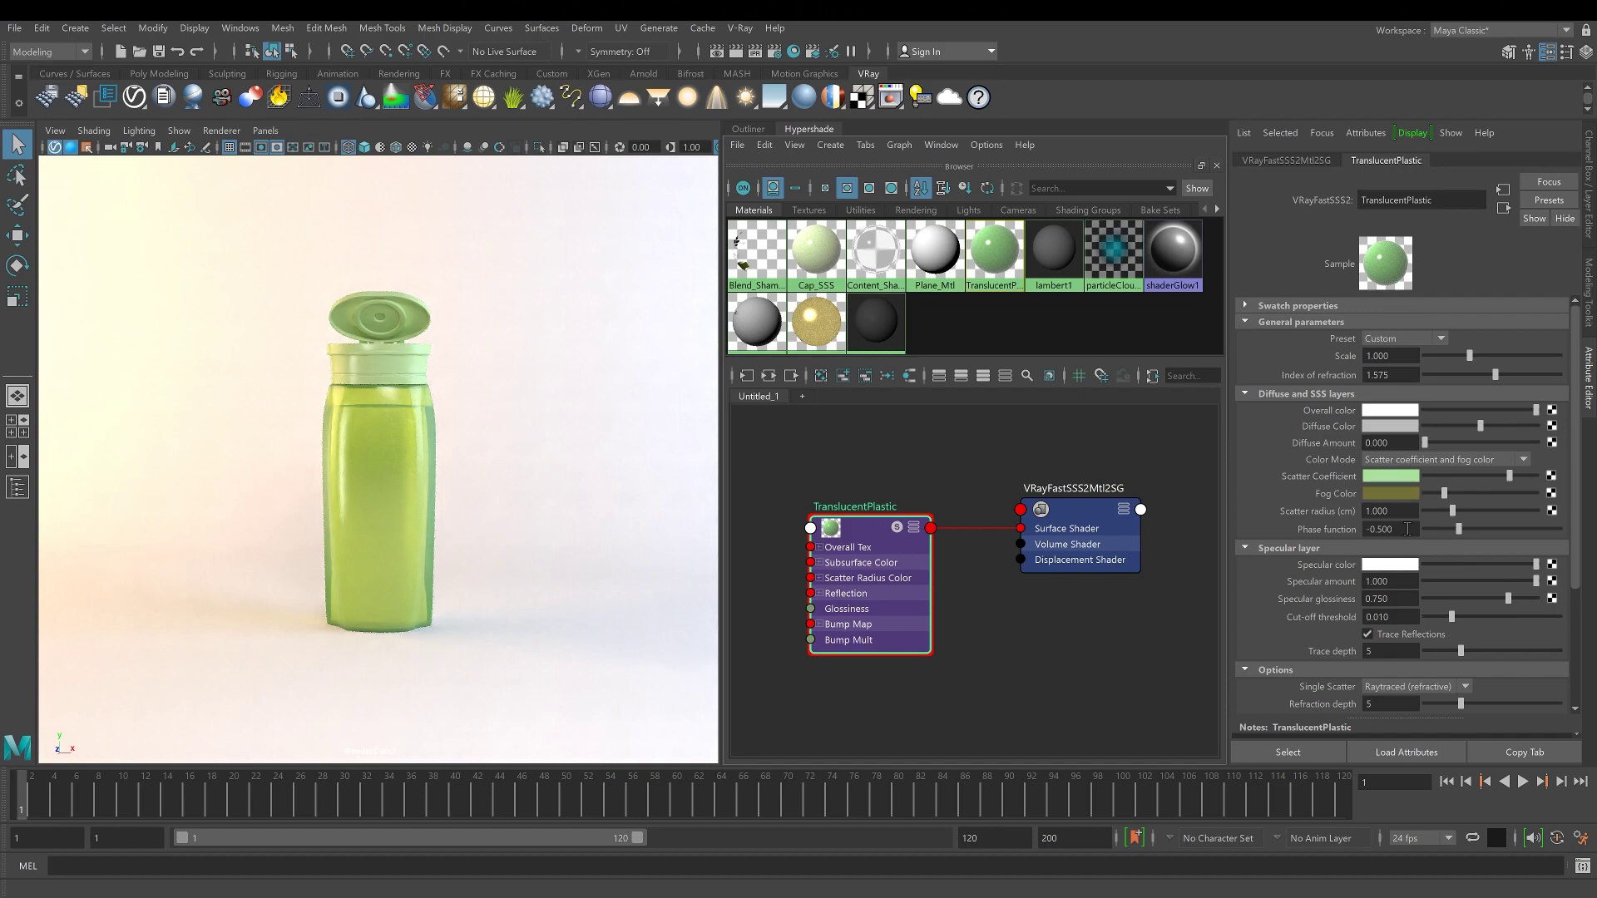
Step: Turn on Scatter GI and raise Refraction depth from 5 to 8
{"action": "scroll", "coordinate": [1406, 529], "scroll_direction": "down", "scroll_amount": 5}
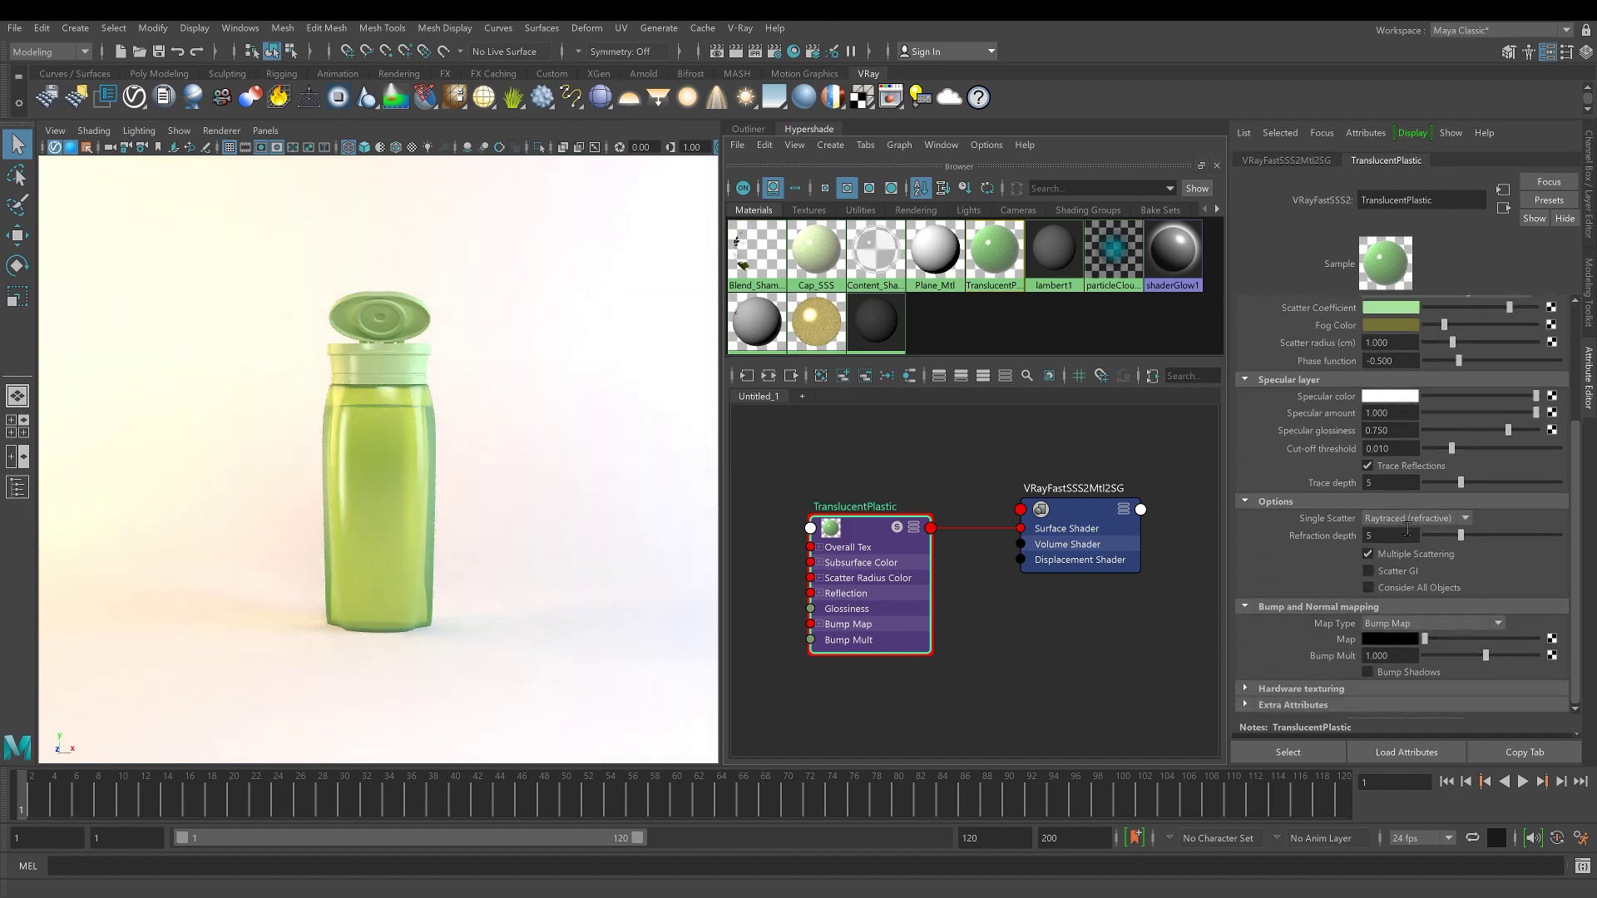
{"action": "left_click", "coordinate": [1368, 572]}
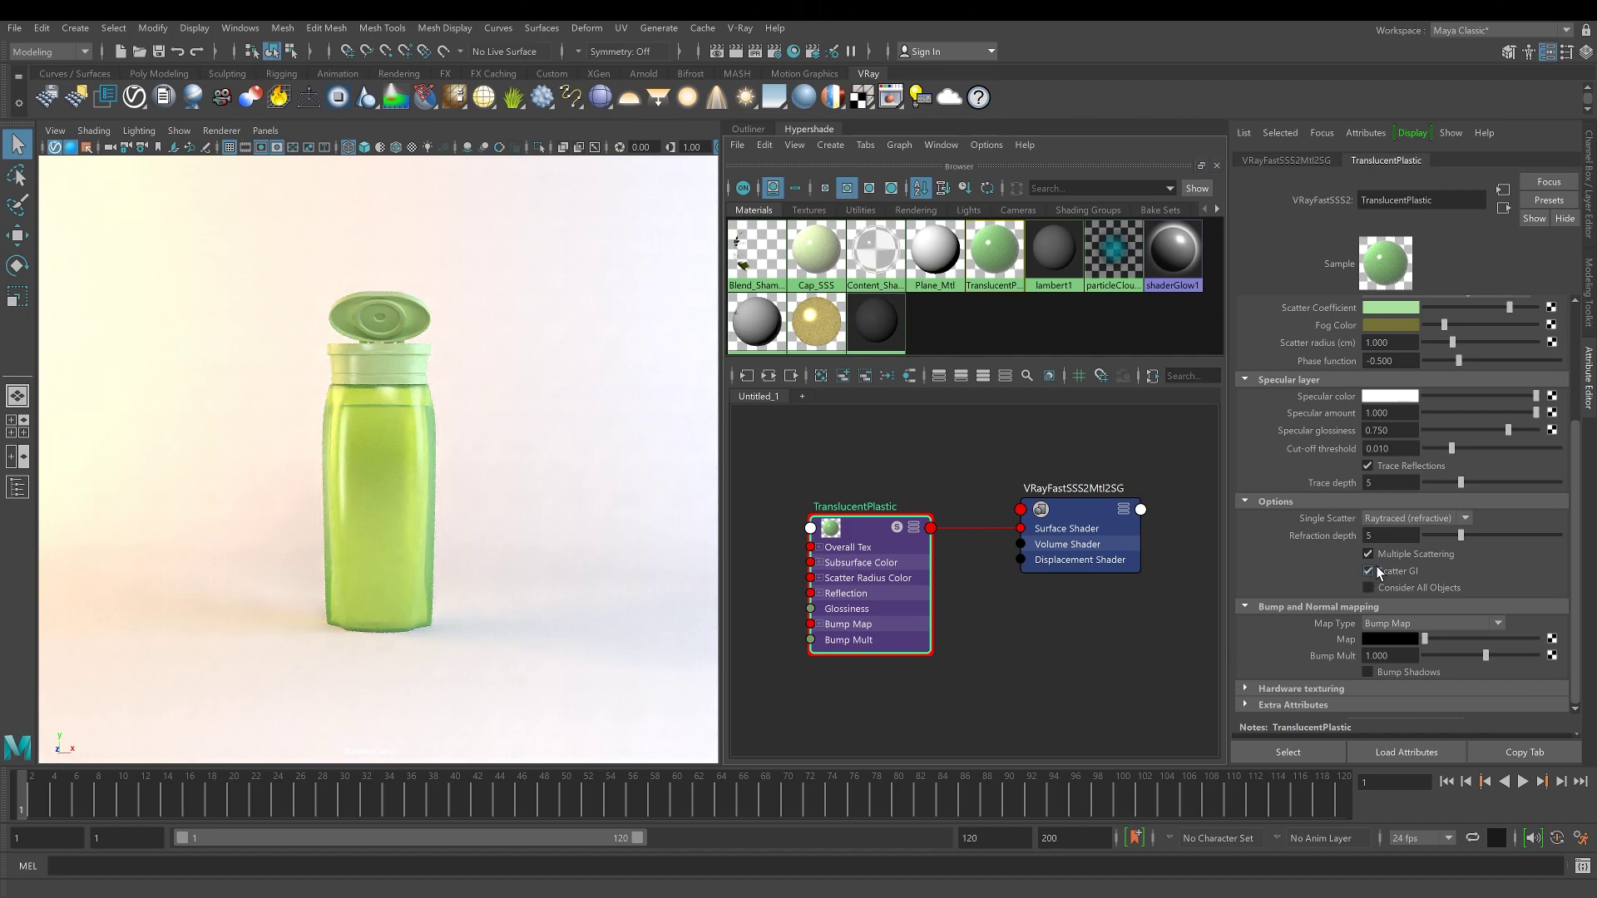
{"action": "left_click", "coordinate": [1391, 537]}
{"action": "key", "text": "BackSpace"}
{"action": "type", "text": "8"}
{"action": "key", "text": "Return"}
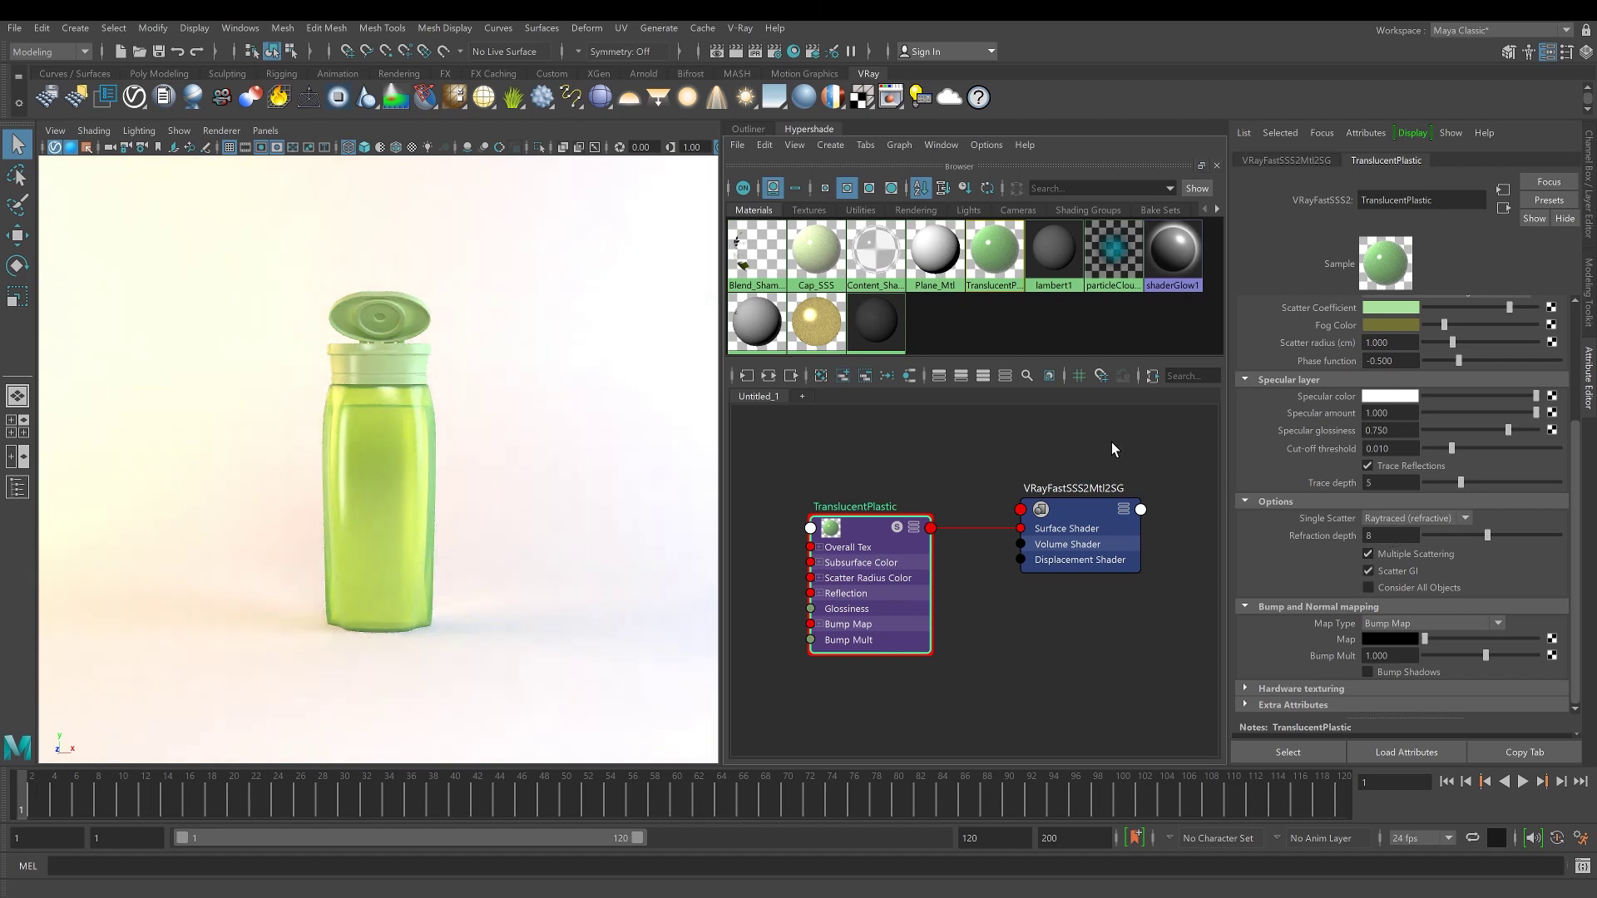
{"action": "left_click", "coordinate": [765, 272]}
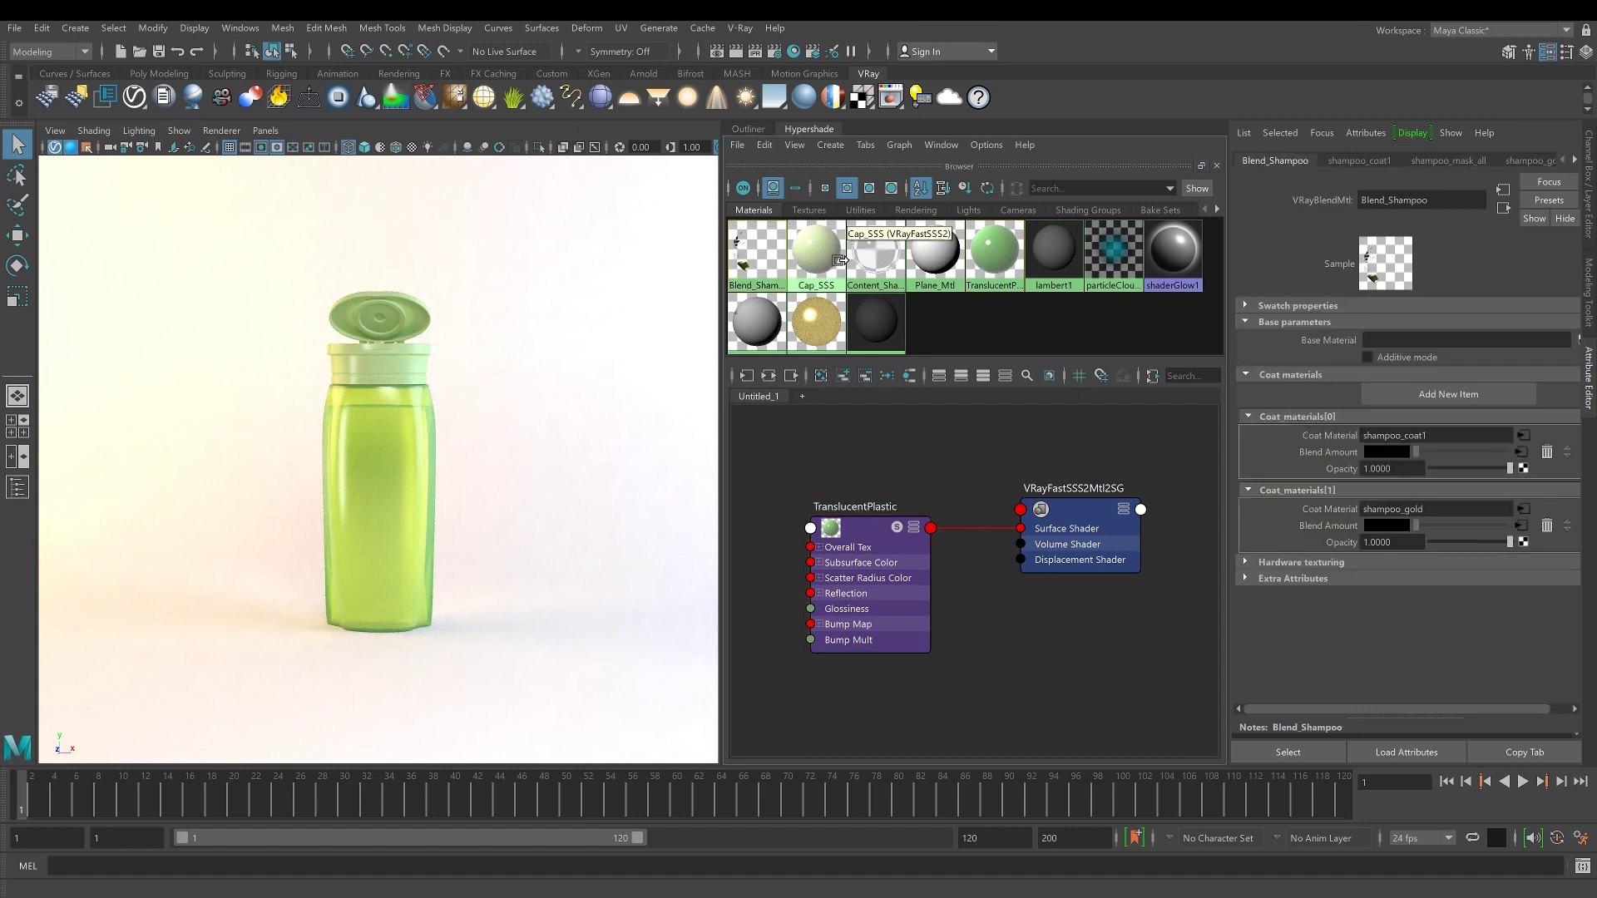
Step: Drag the TranslucentPlastic swatch into Blend_Shampoo's Base Material field
{"action": "middle_click_drag", "start_coordinate": [1023, 268], "coordinate": [1318, 346]}
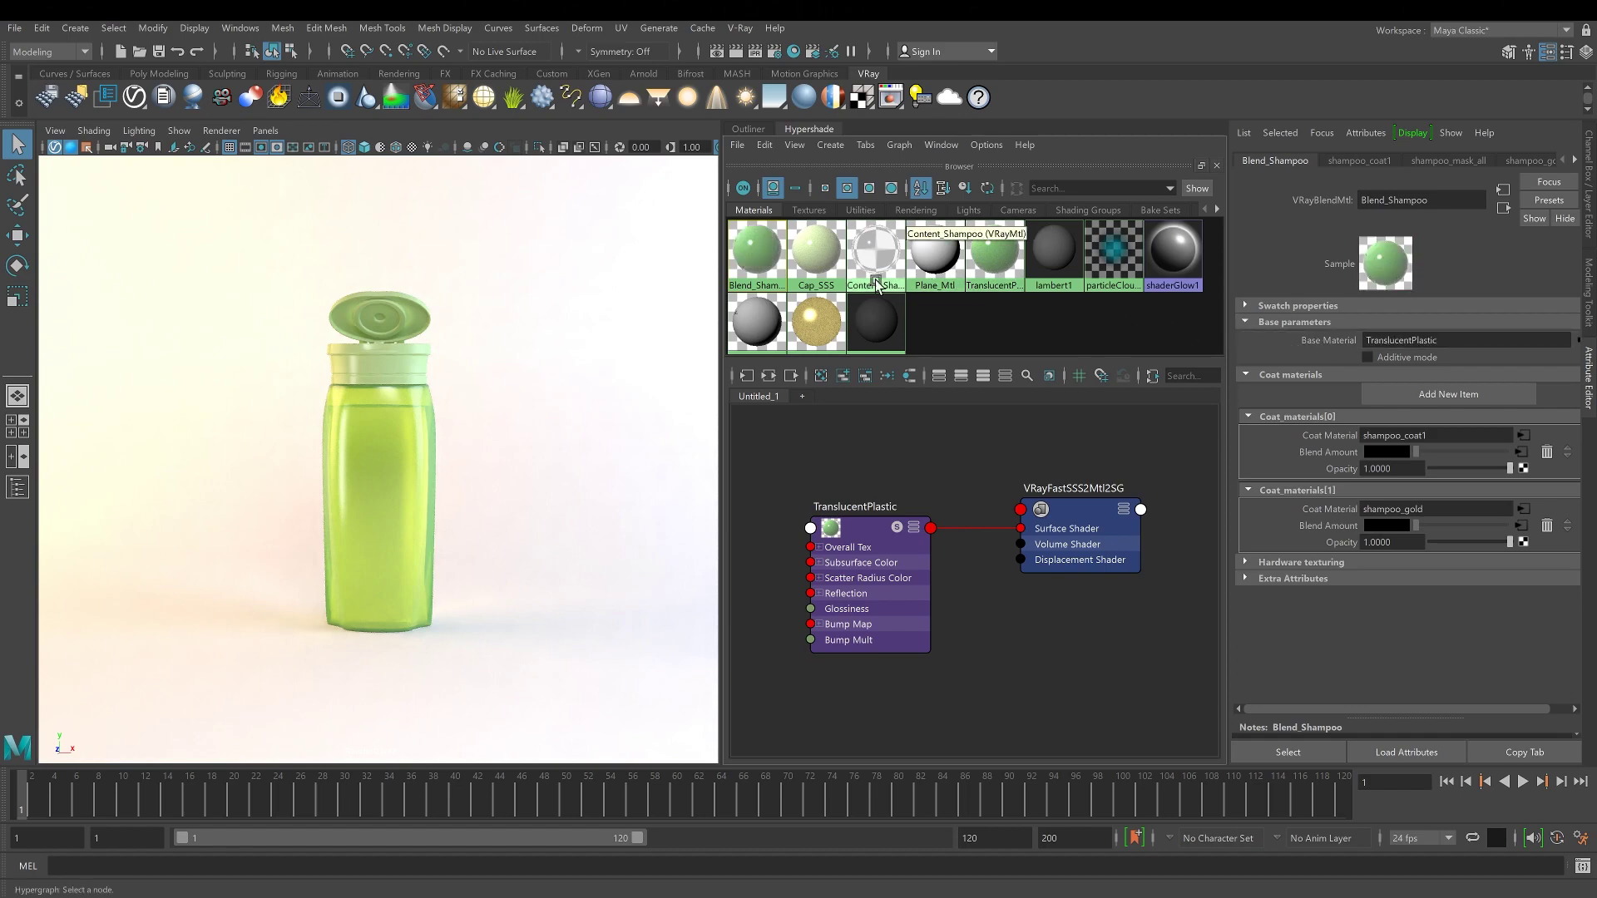